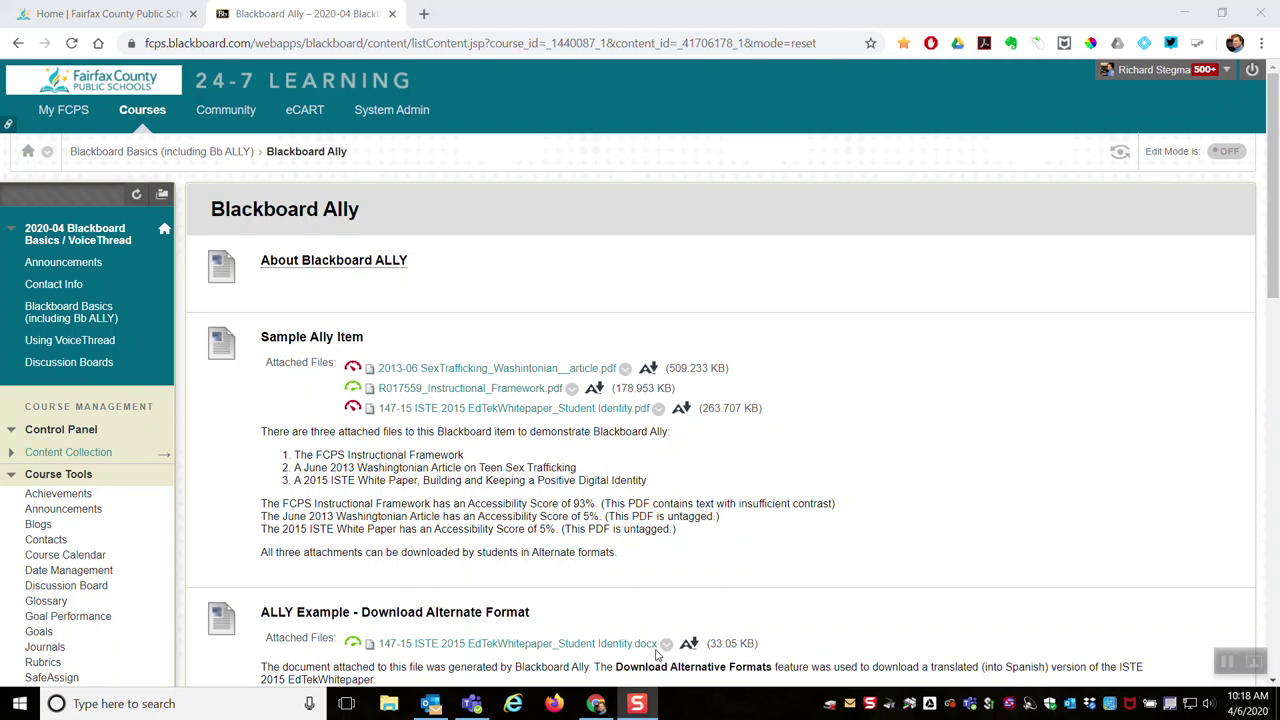
# - Read the About Blackboard ALLY page, including its sentence on alternative file versions, and return to the Blackboard Ally folder
pyautogui.click(334, 264)
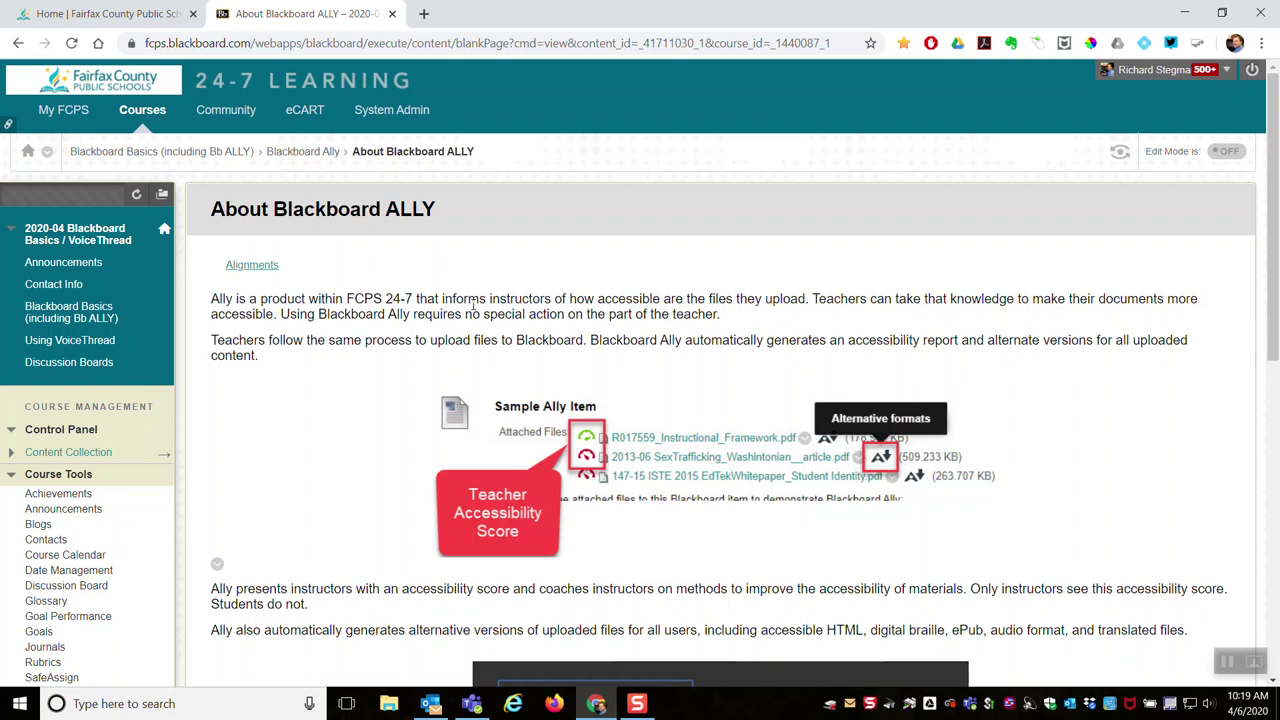
pyautogui.scroll(-3, 418, 398)
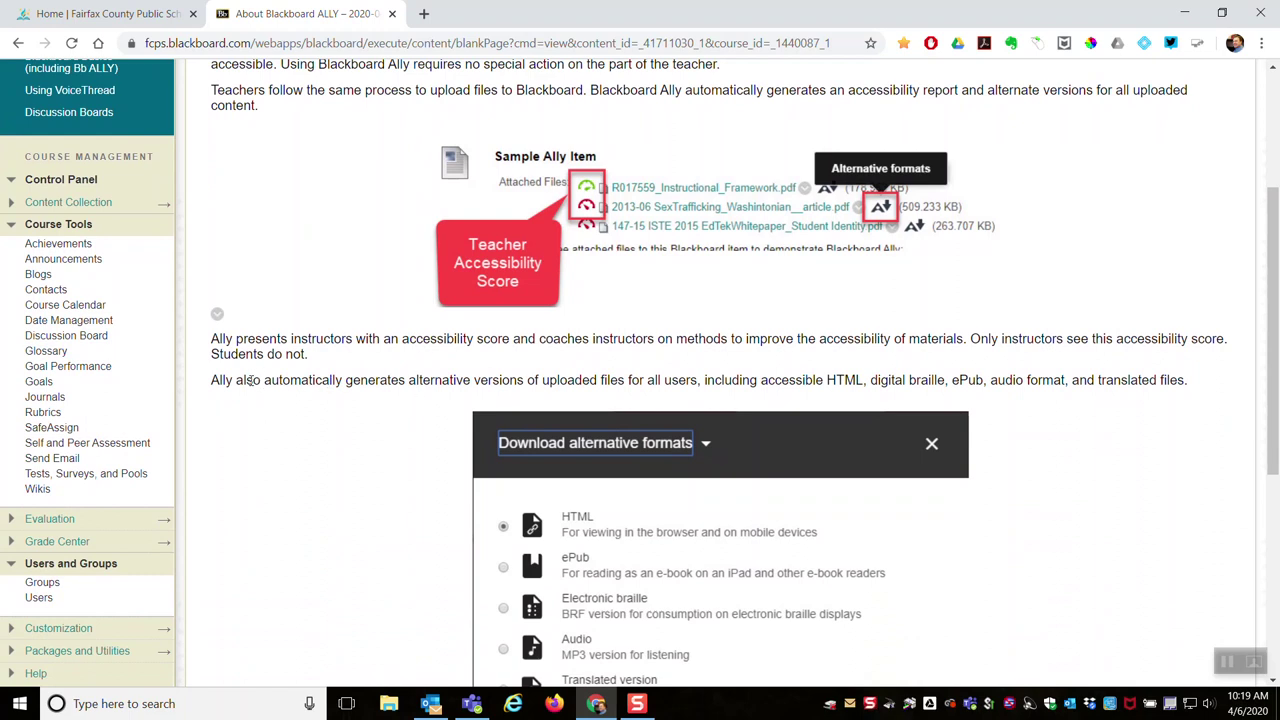
pyautogui.moveTo(246, 381); pyautogui.dragTo(1219, 382)
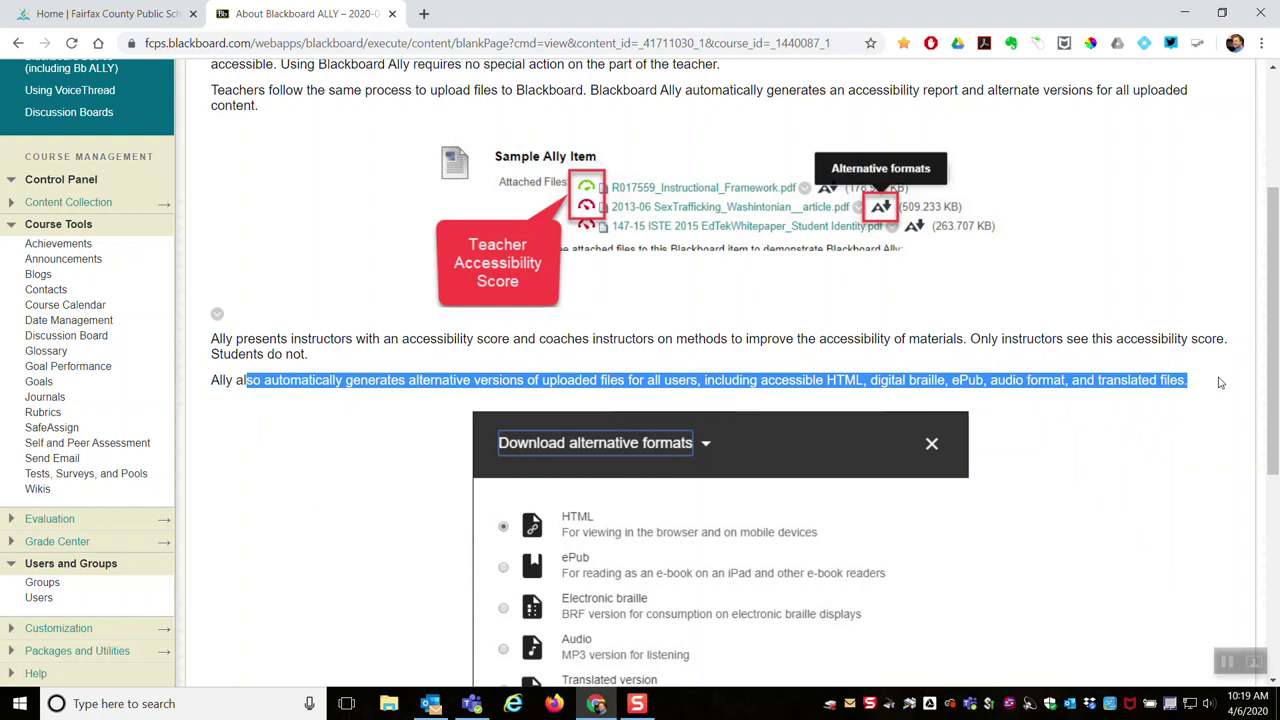
pyautogui.click(296, 447)
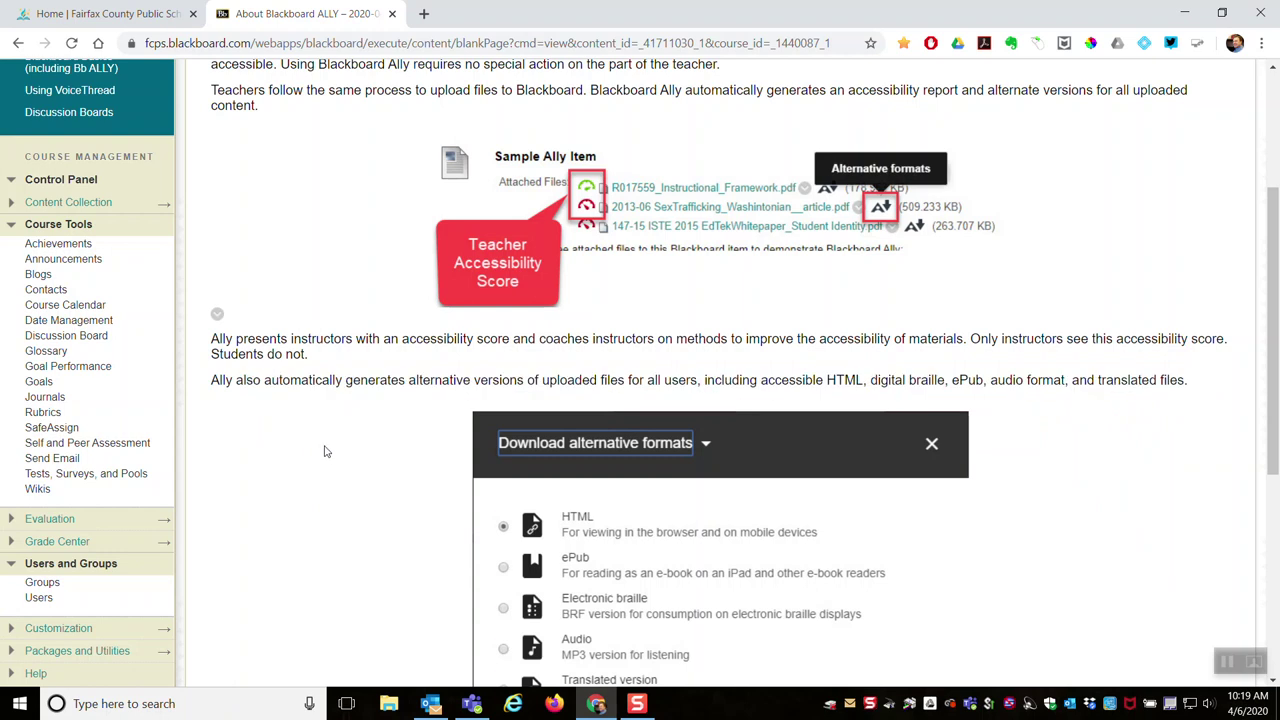
pyautogui.scroll(2, 324, 451)
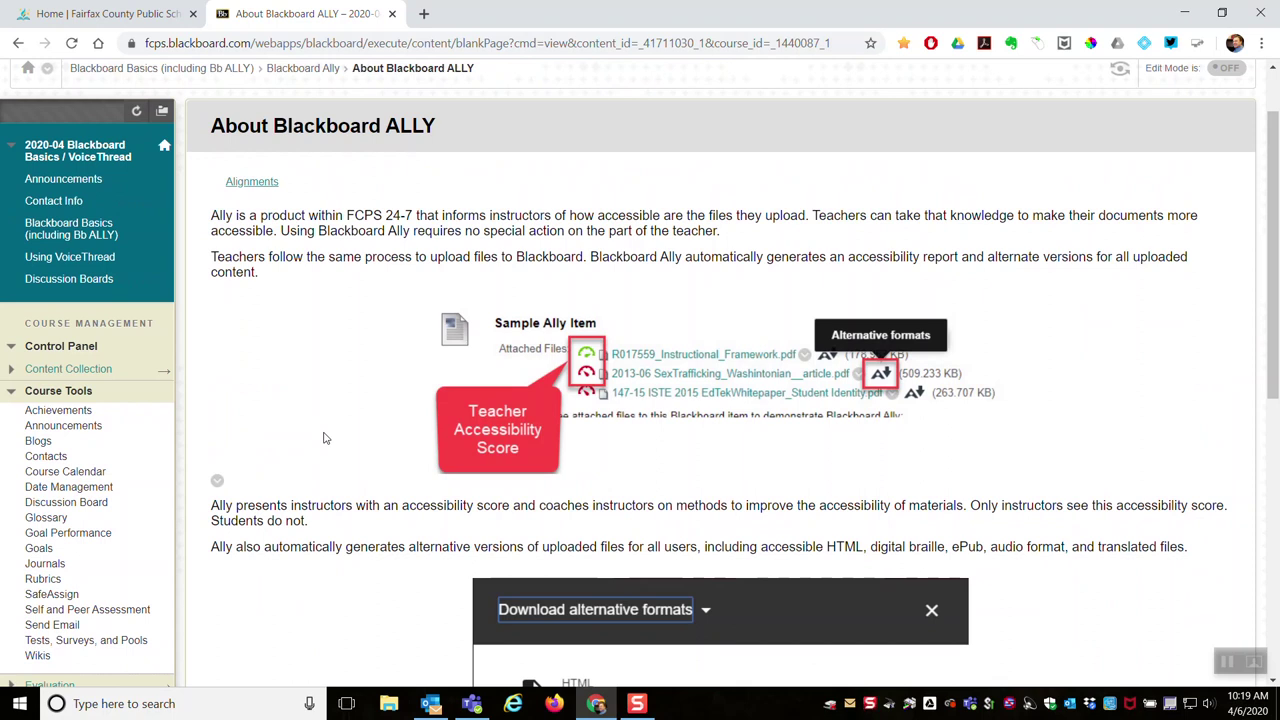
pyautogui.scroll(2, 323, 440)
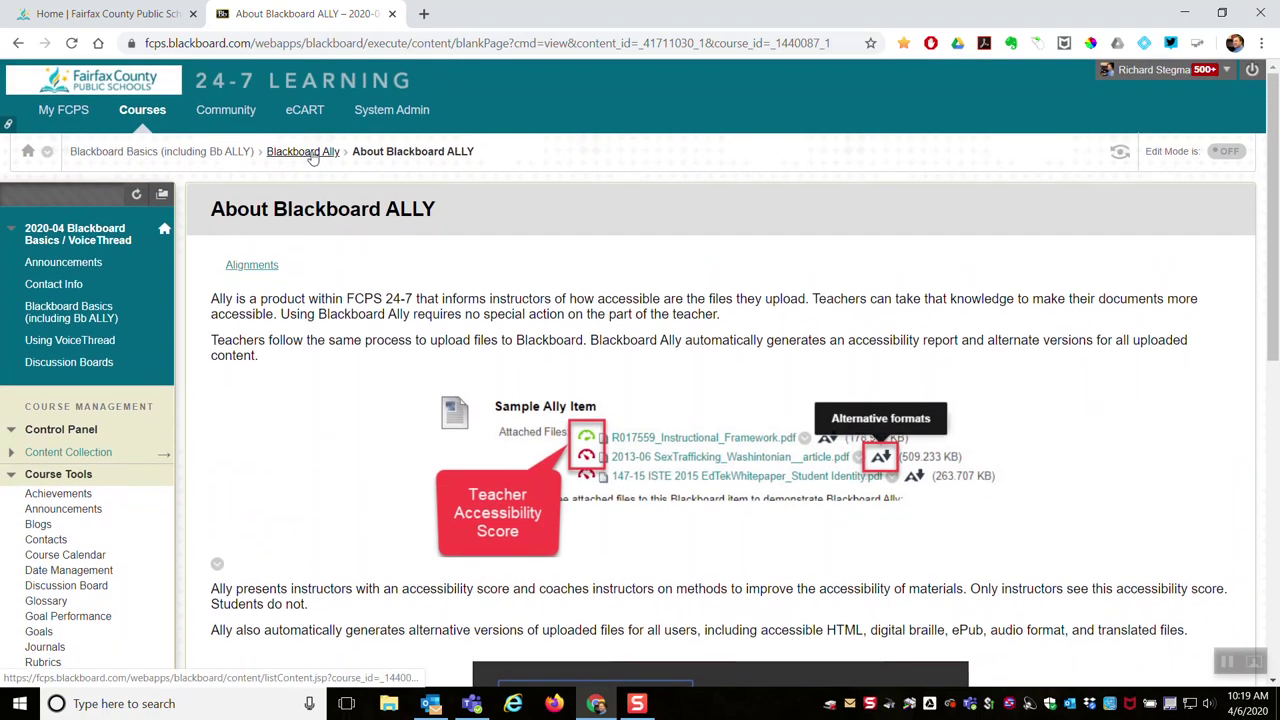
pyautogui.click(312, 156)
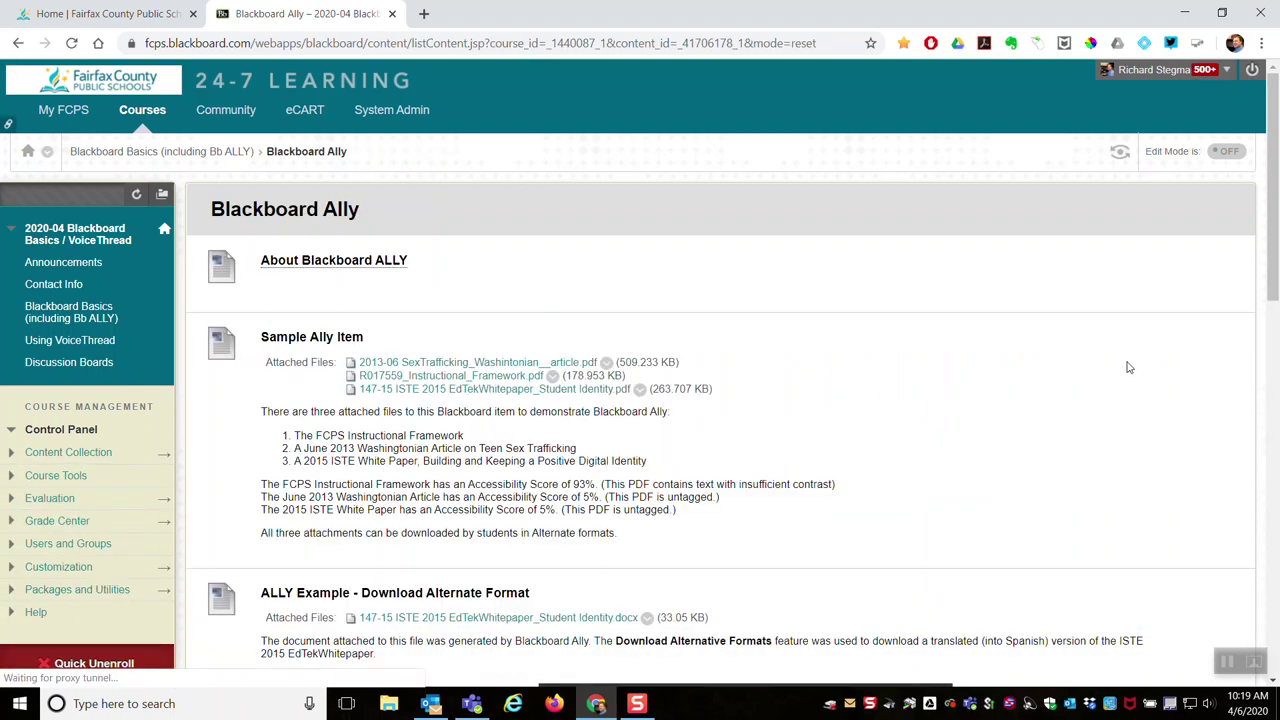
# - Turn on Edit Mode, inspect the attachment options for a new content item, cancel the item, and turn Edit Mode off
pyautogui.click(1229, 152)
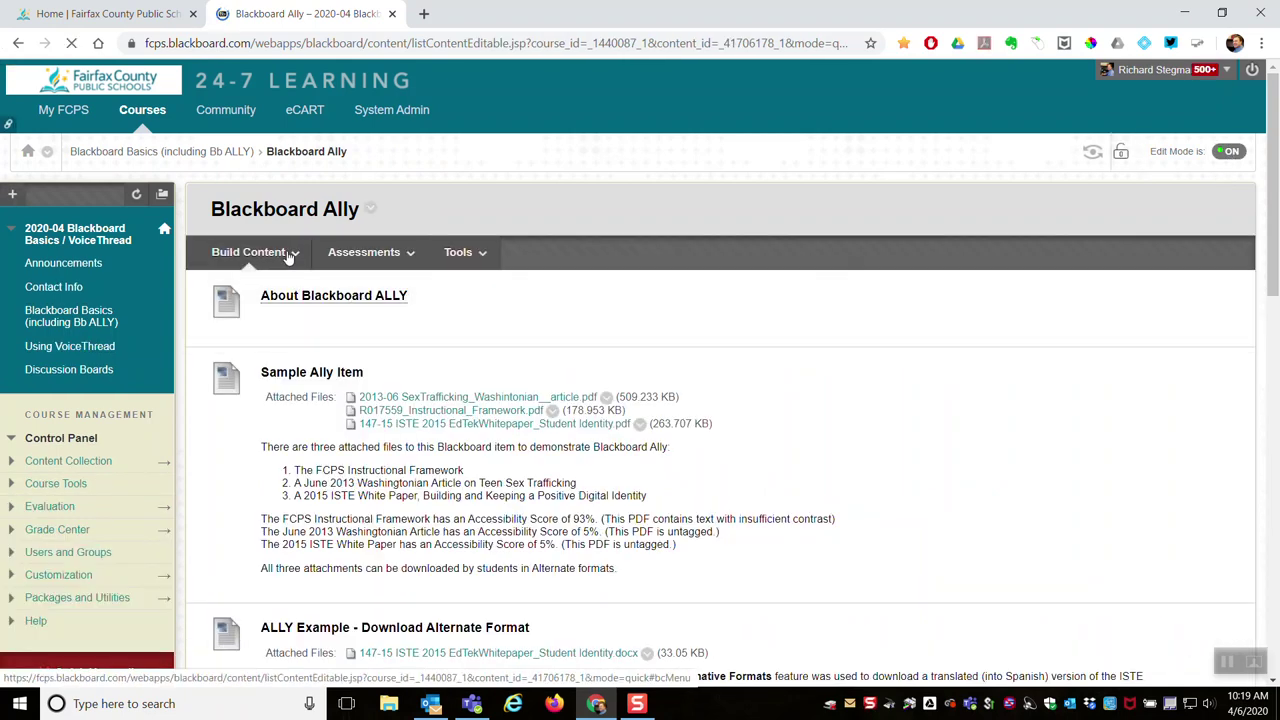
pyautogui.click(288, 256)
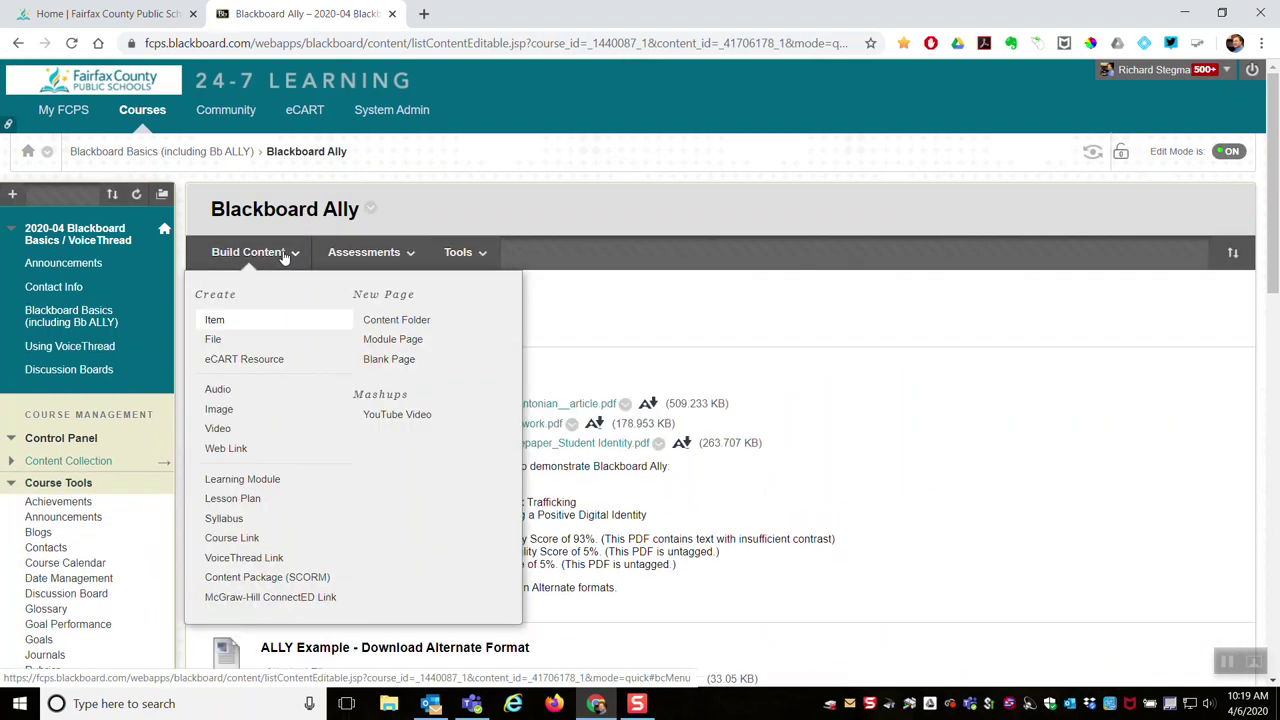
pyautogui.click(285, 321)
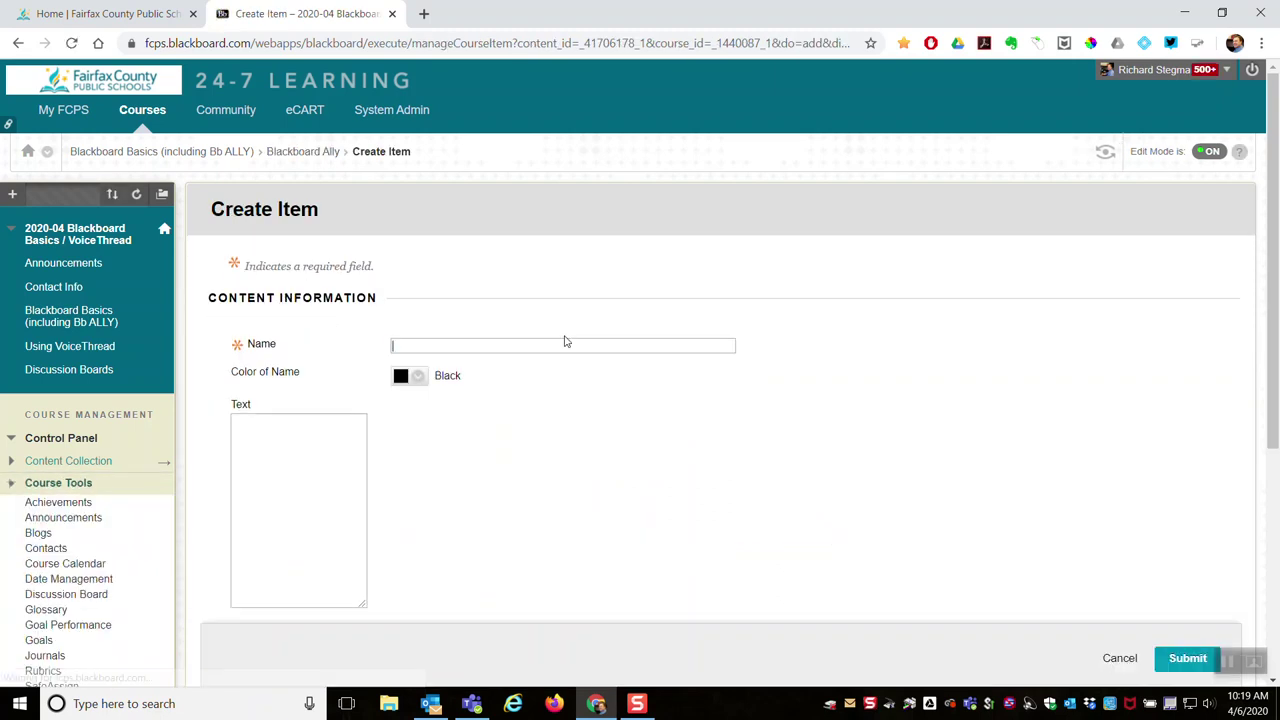
pyautogui.scroll(-4, 894, 323)
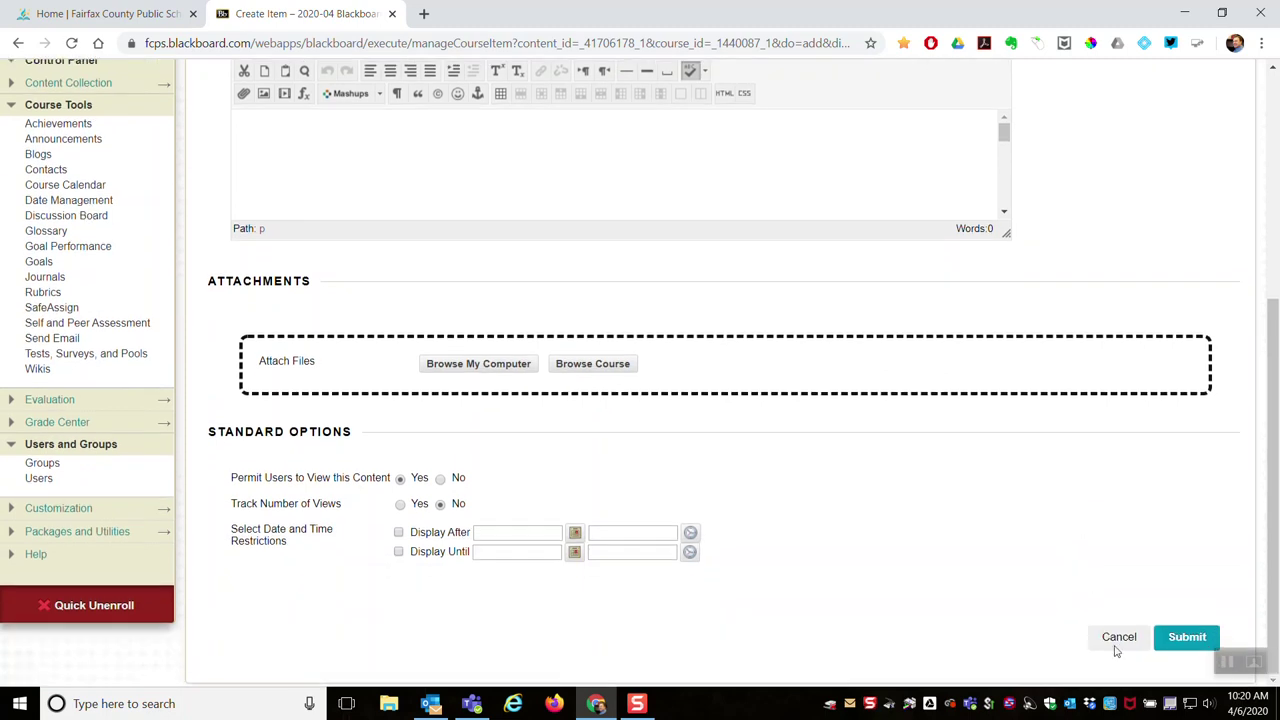
pyautogui.click(1112, 640)
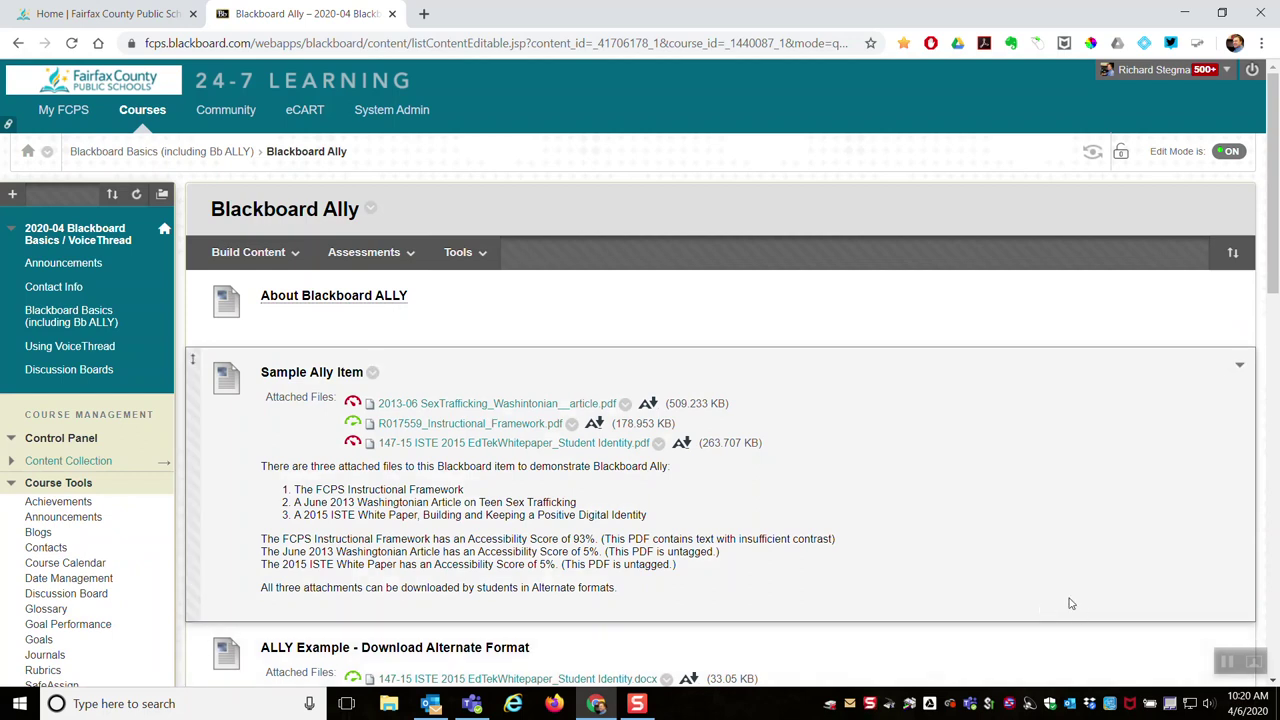
pyautogui.click(1228, 152)
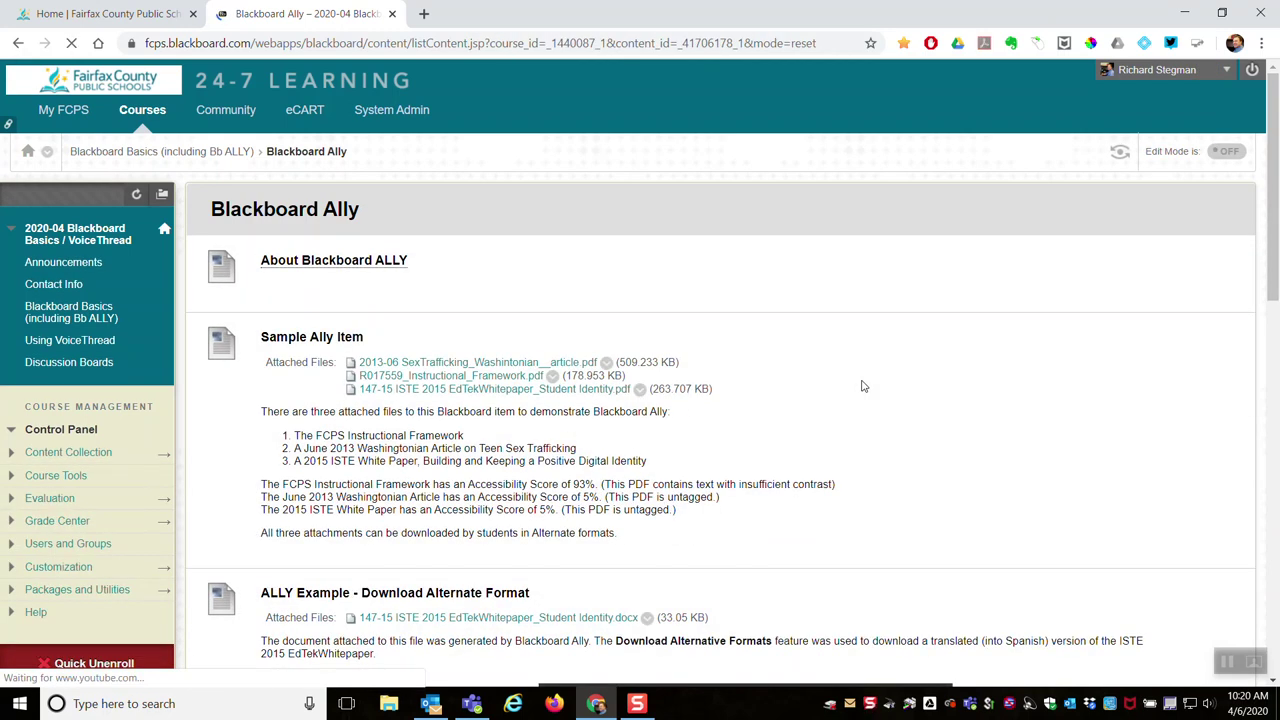
# - Check the Sample Ally Item files' accessibility indicators and view the accessibility report for R017559_Instructional_Framework.pdf
pyautogui.click(68, 543)
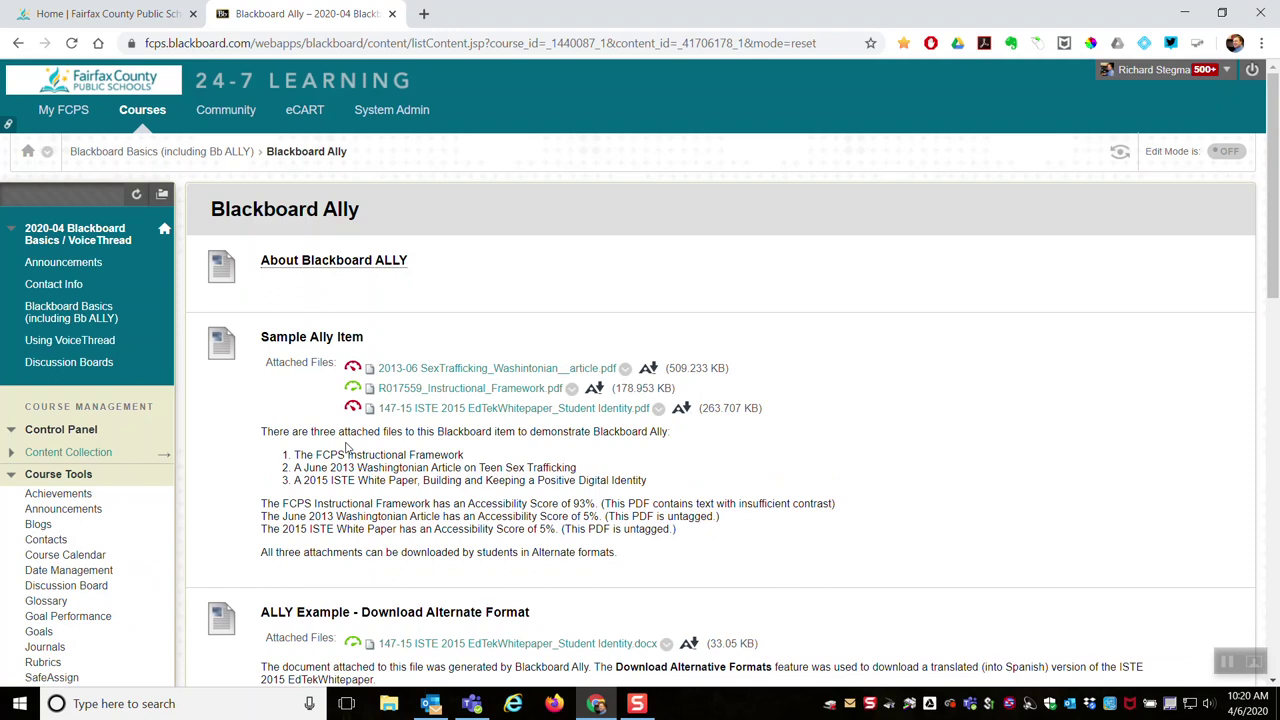
pyautogui.moveTo(353, 410)
pyautogui.moveTo(352, 370)
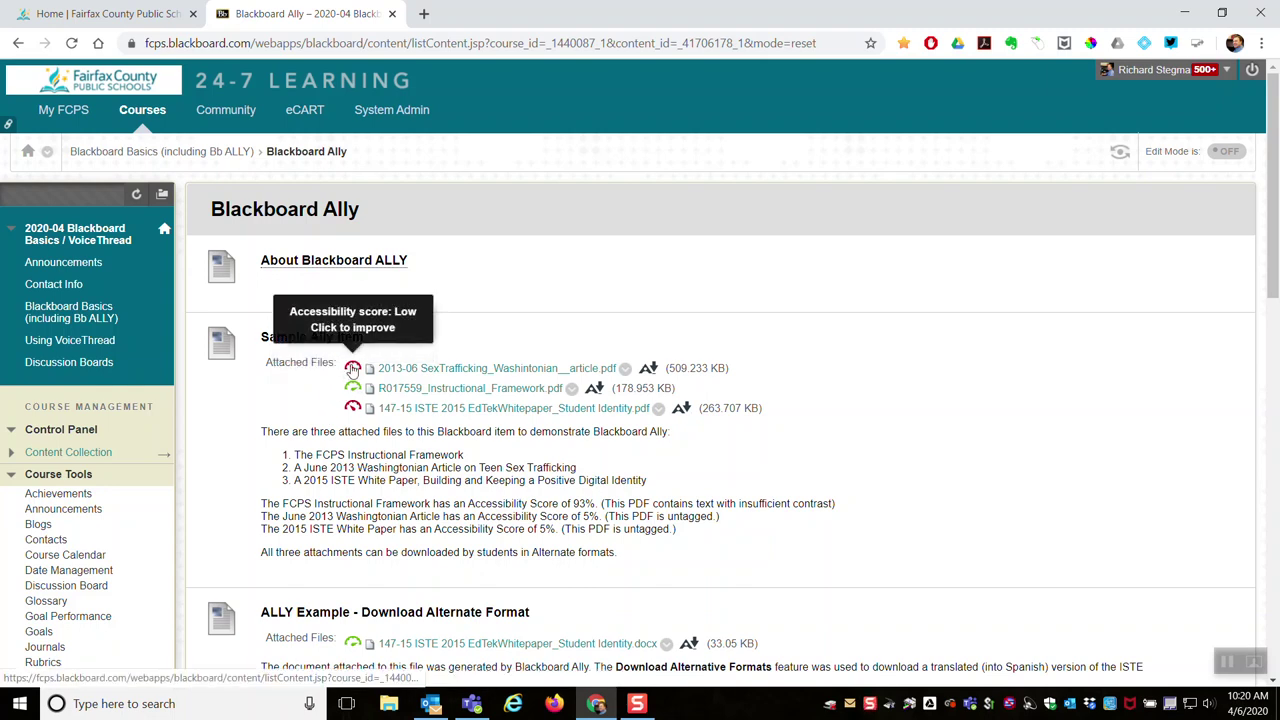
pyautogui.click(353, 389)
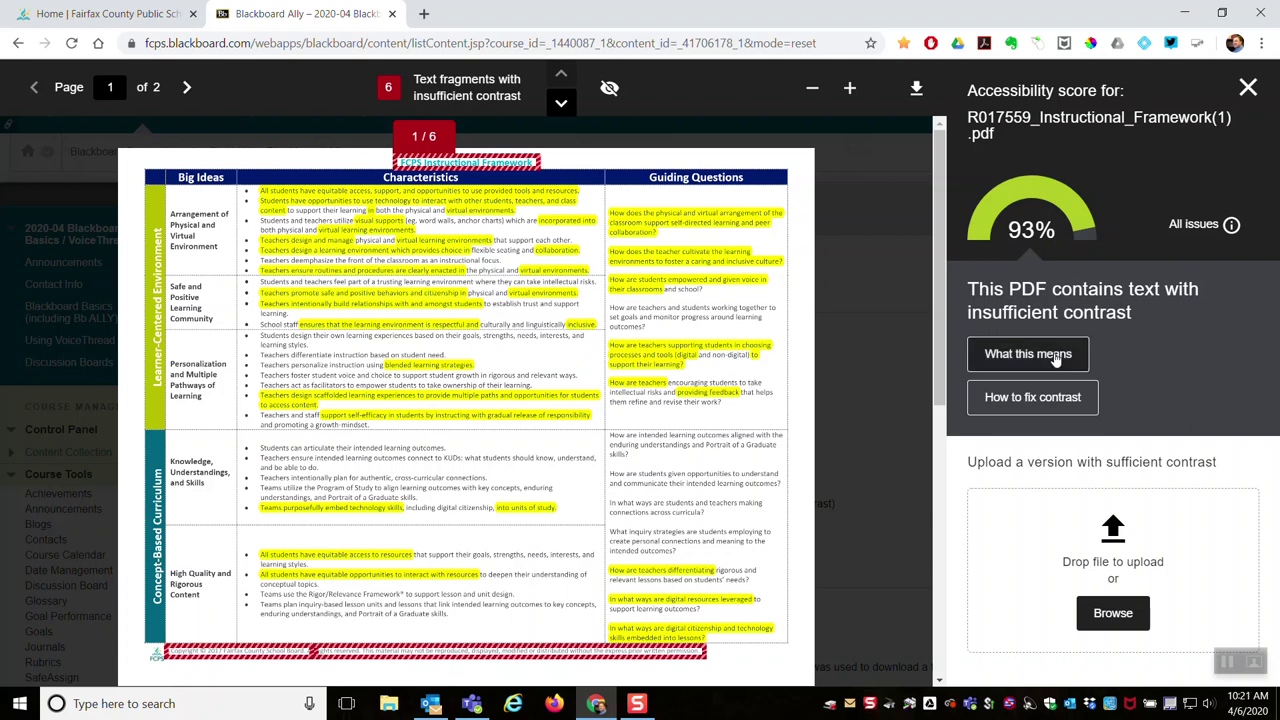
pyautogui.click(1247, 90)
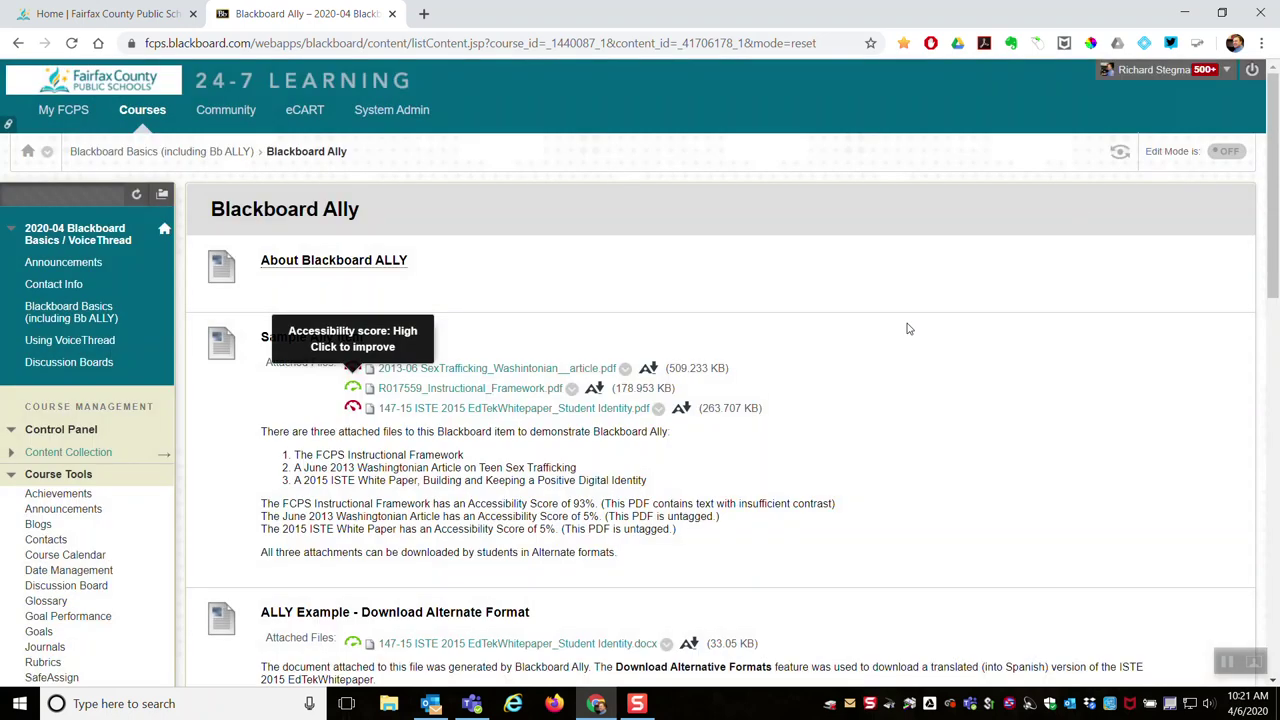
# - View the accessibility report and page preview for 2013-06 SexTrafficking_Washintonian__article.pdf, and close the report
pyautogui.click(352, 369)
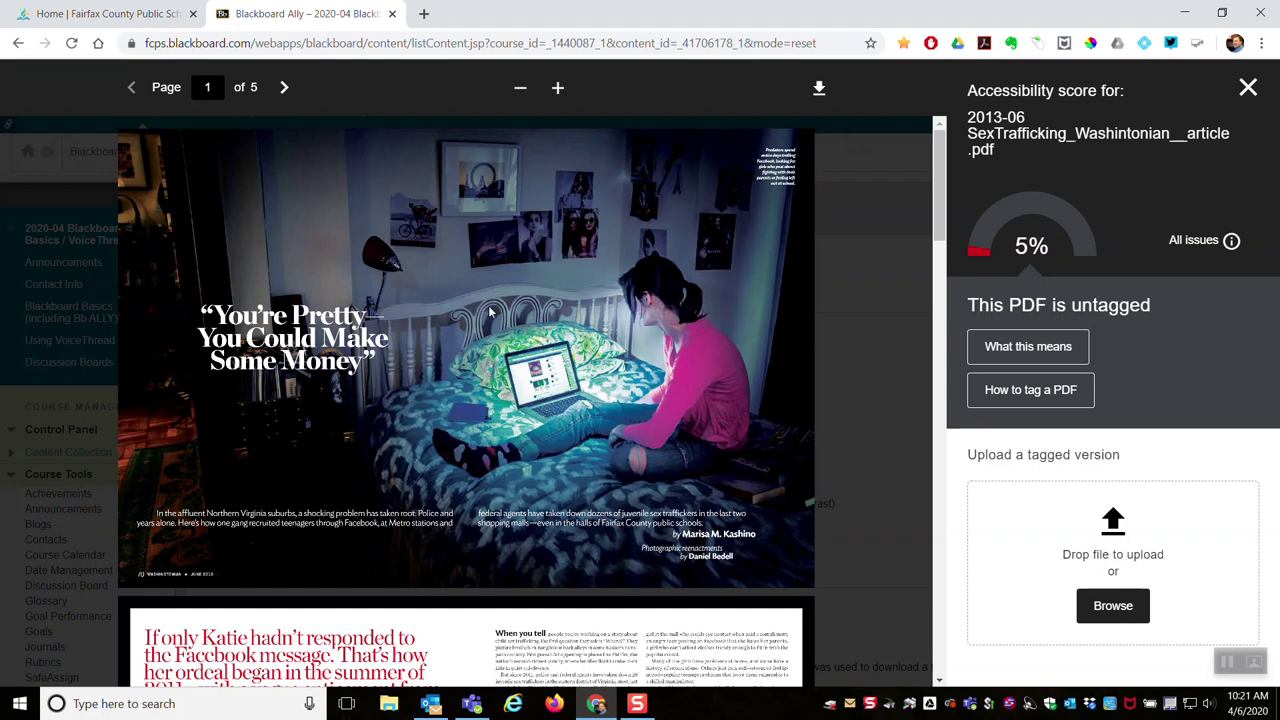
pyautogui.scroll(-5, 513, 319)
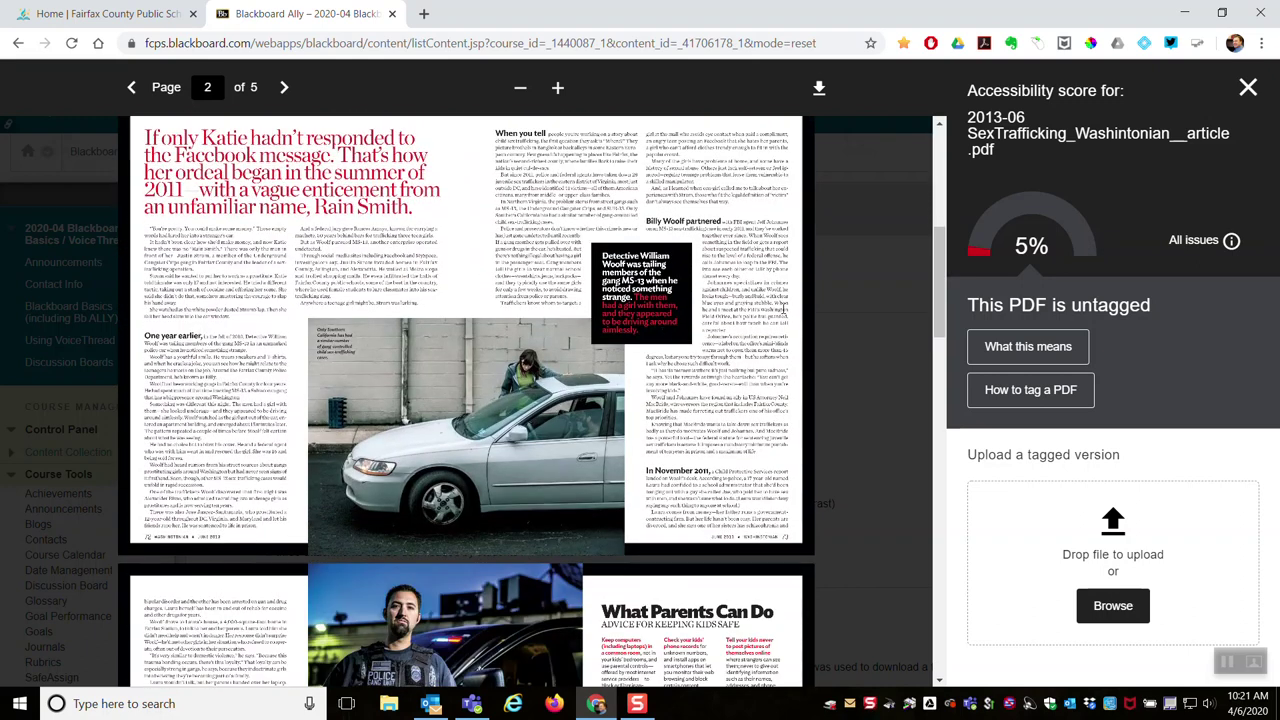
pyautogui.scroll(5, 787, 301)
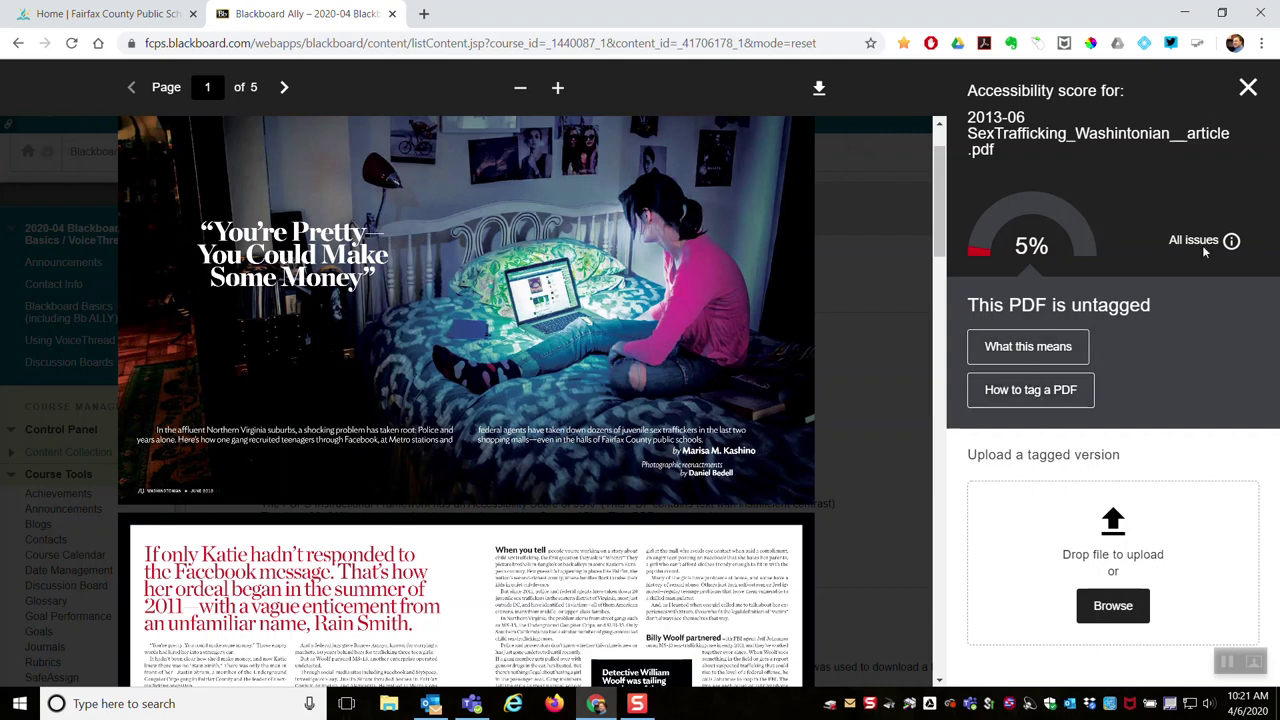
pyautogui.click(1248, 87)
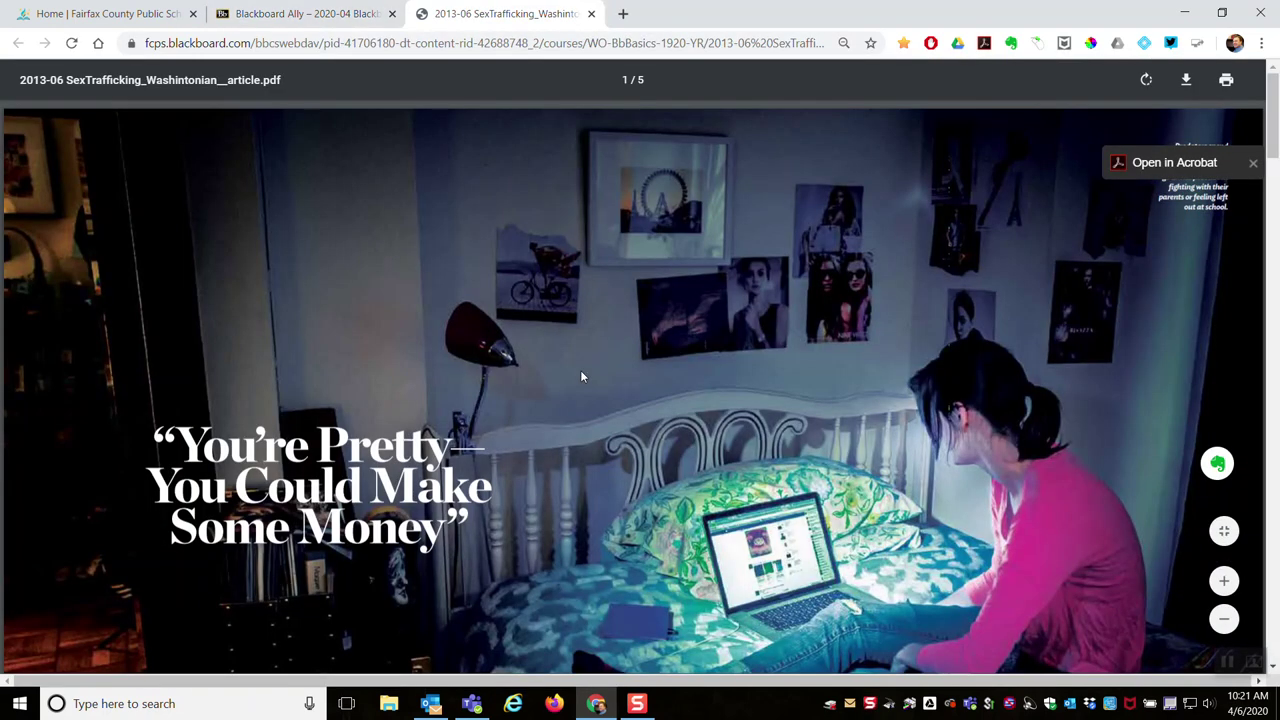
# - Look through the original Washingtonian article PDF to examine its page layout, column text and images
pyautogui.scroll(-5, 575, 362)
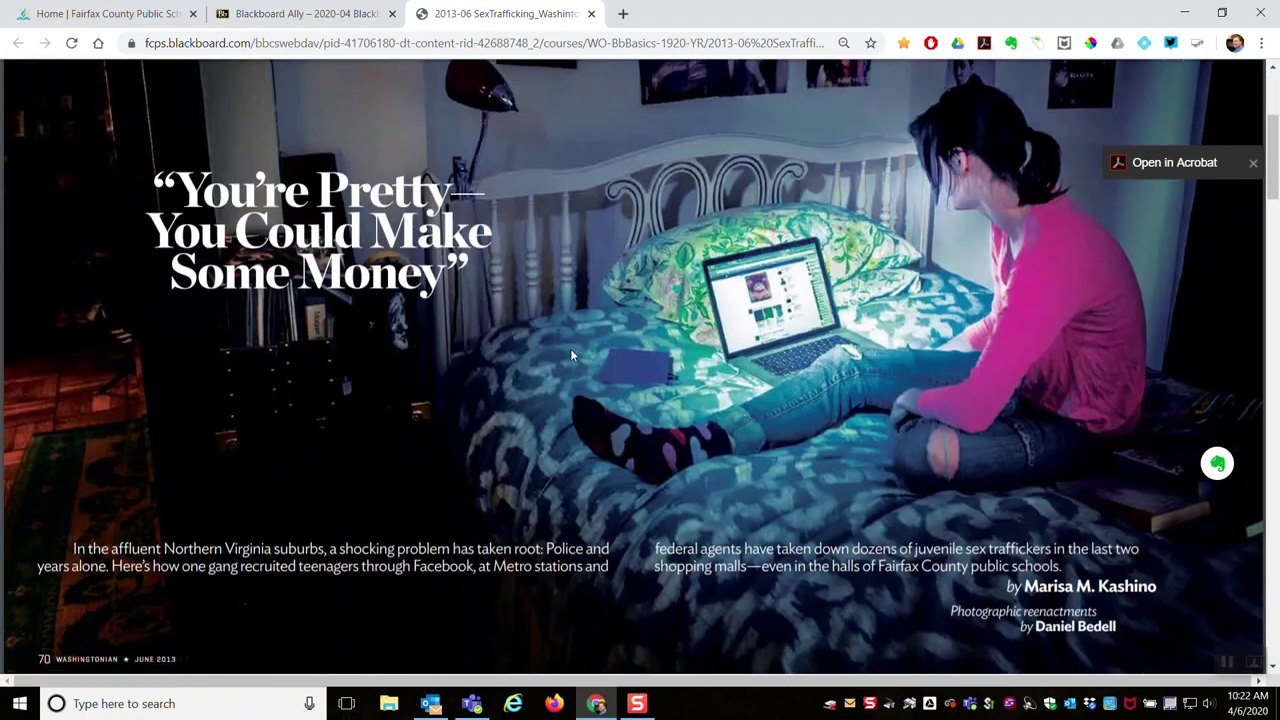
pyautogui.scroll(-4, 571, 350)
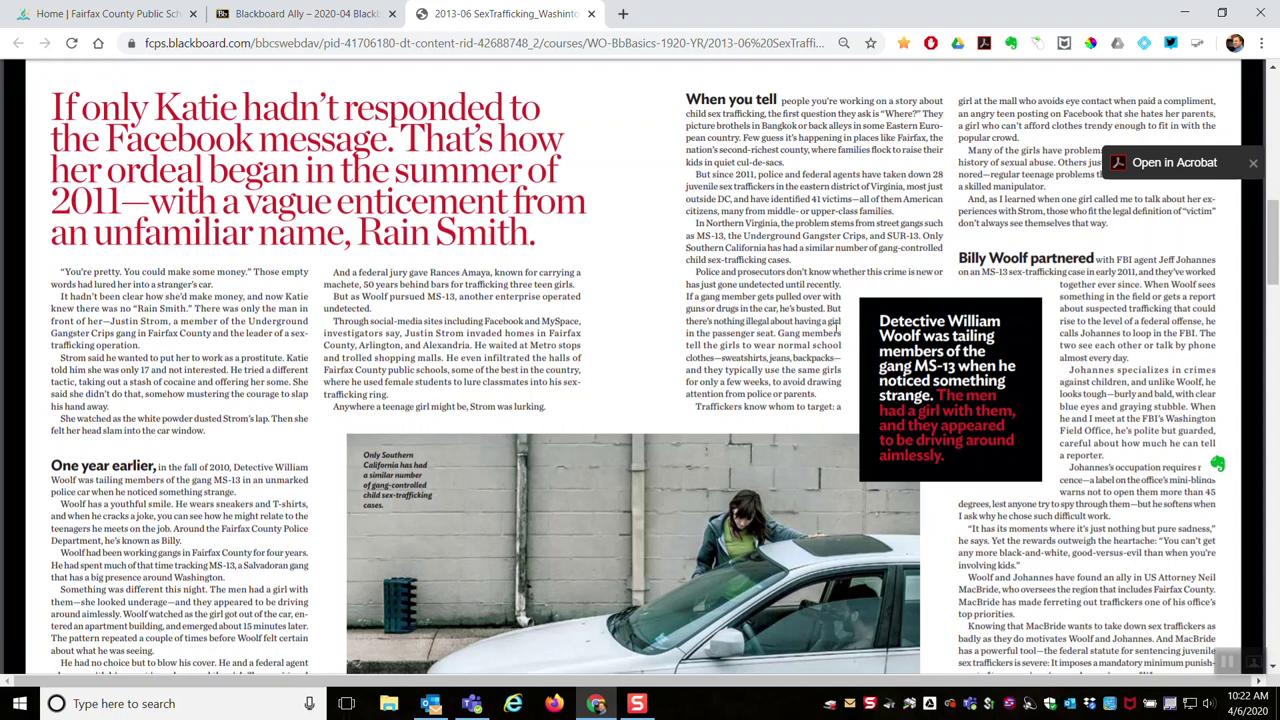
pyautogui.scroll(-1, 789, 312)
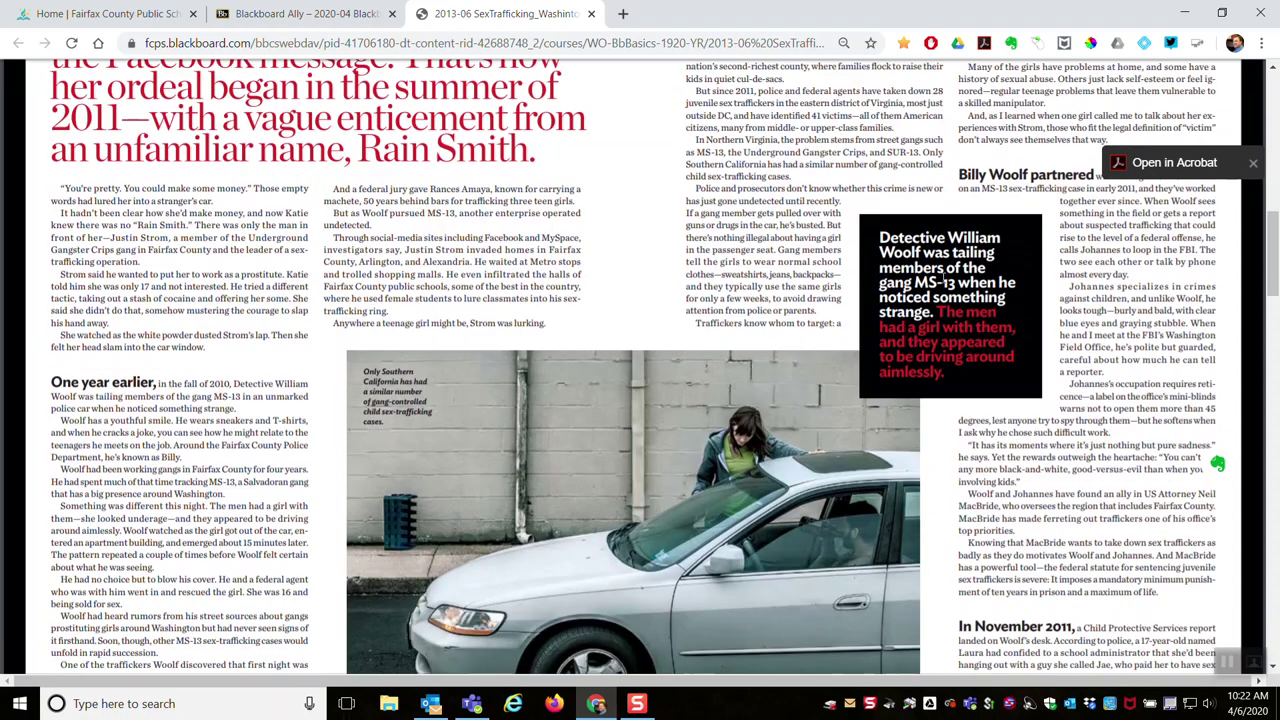
pyautogui.scroll(-10, 609, 440)
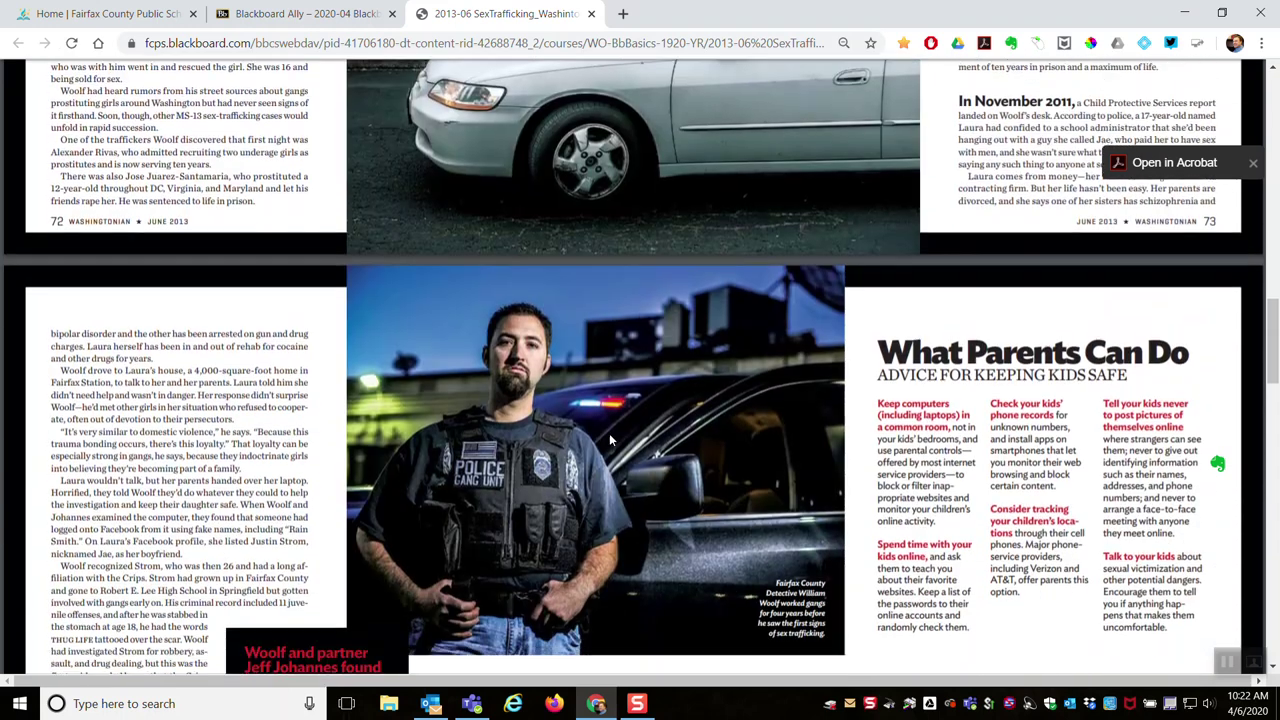
pyautogui.scroll(-6, 609, 440)
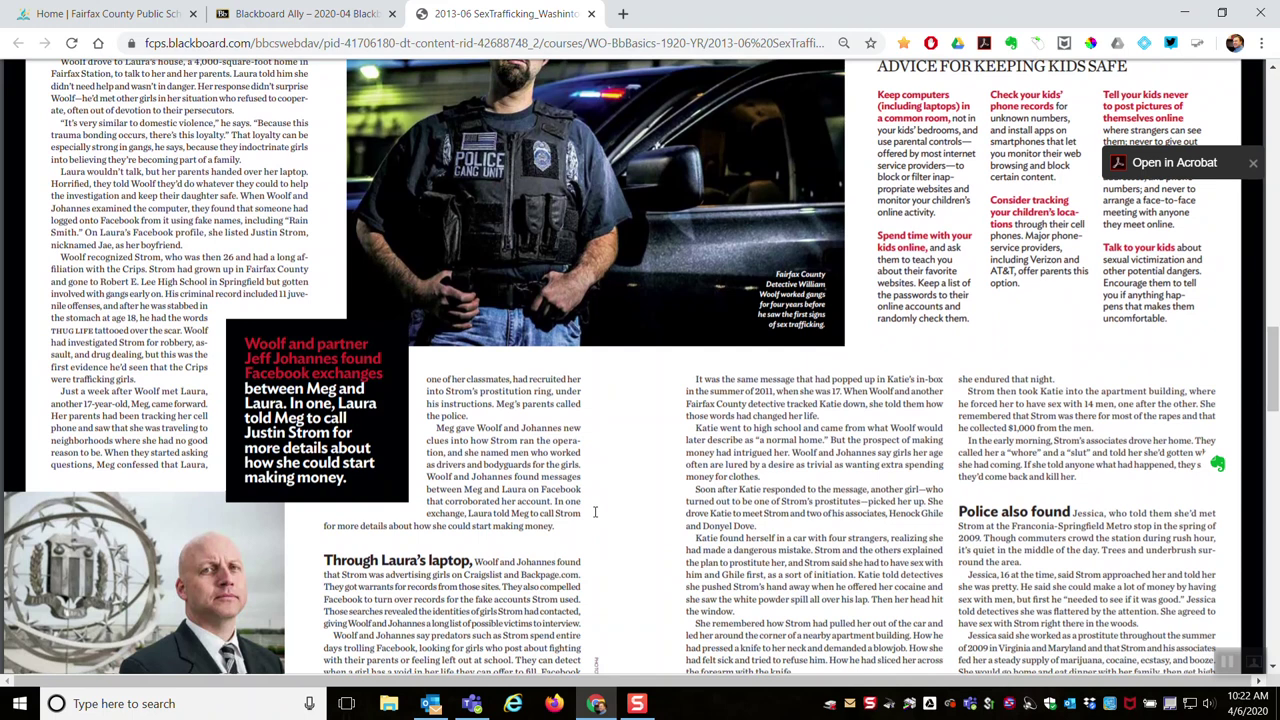
pyautogui.scroll(2, 595, 512)
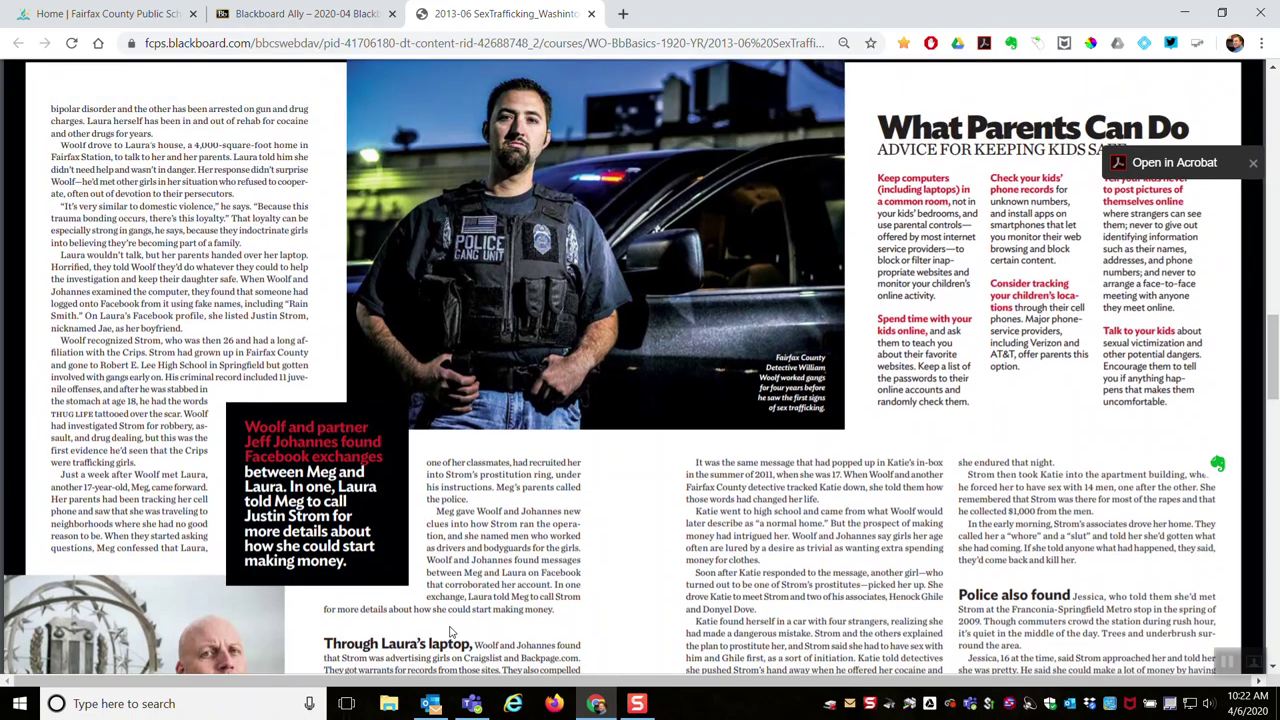
pyautogui.scroll(15, 490, 583)
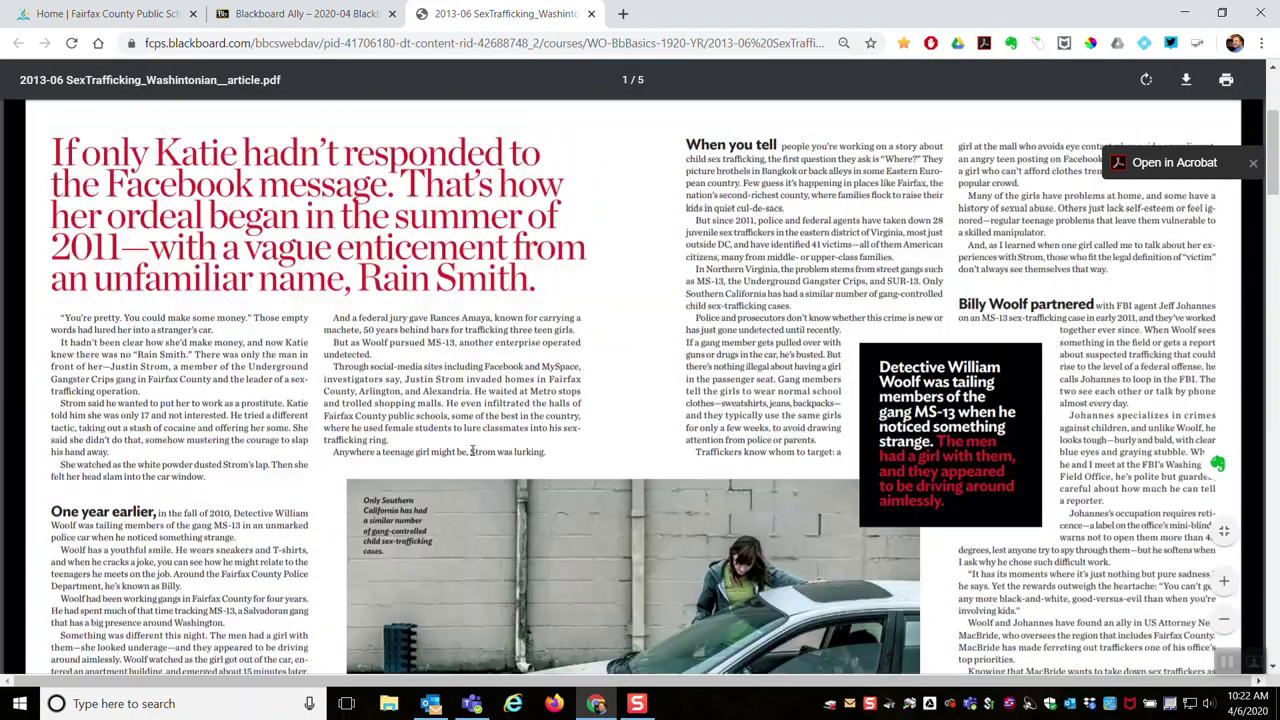
pyautogui.scroll(5, 490, 228)
# - Return to the Blackboard Ally folder and download the HTML alternative format of 2013-06 SexTrafficking_Washintonian__article.pdf
pyautogui.click(360, 22)
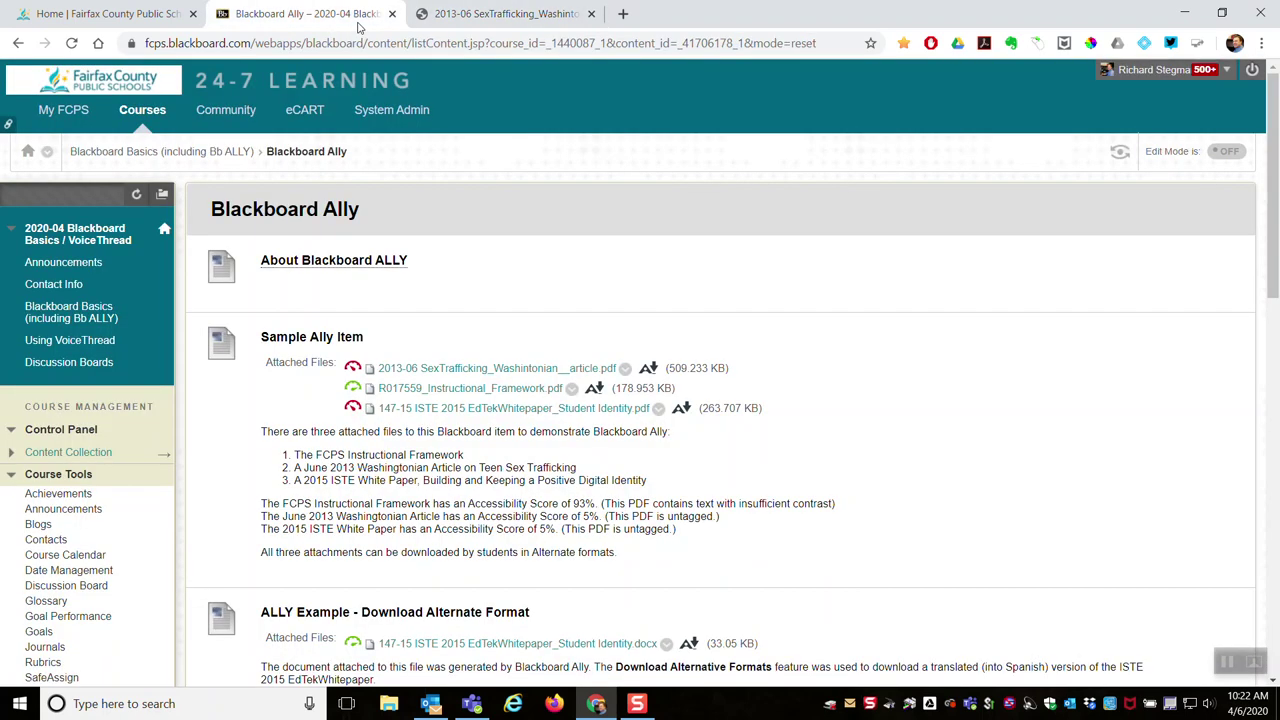
pyautogui.scroll(-3, 877, 349)
pyautogui.scroll(-2, 880, 351)
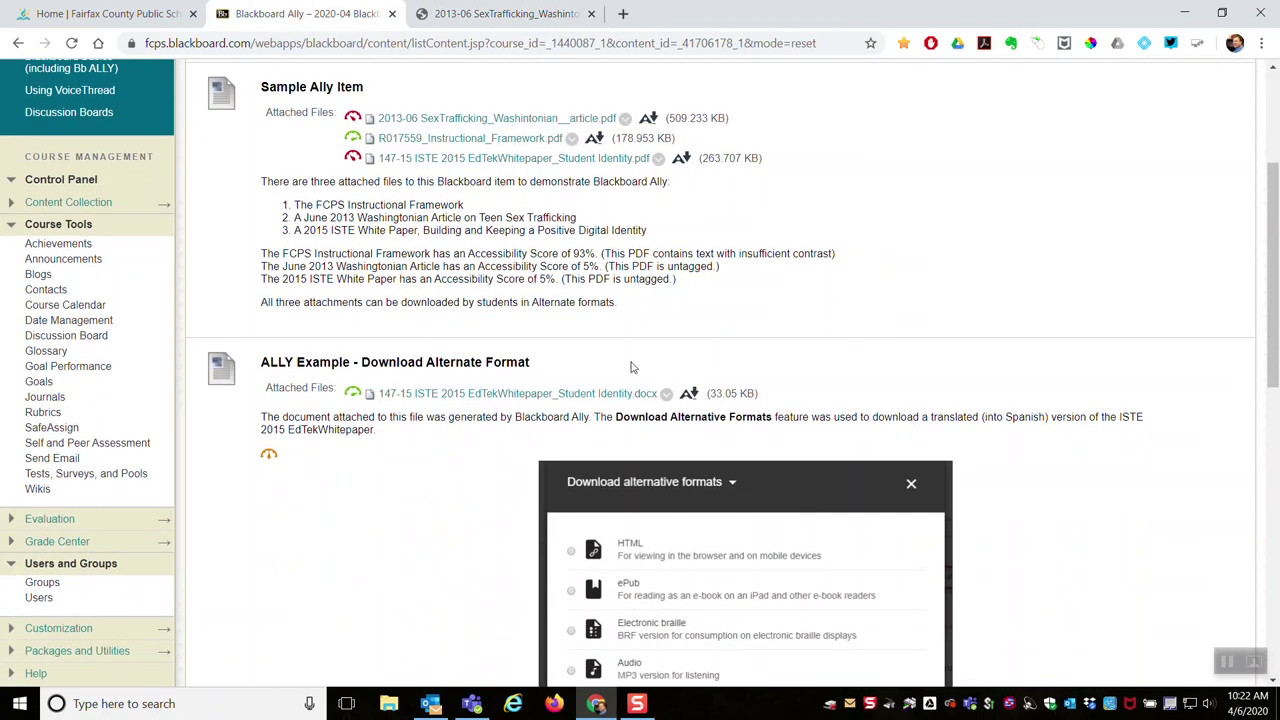
pyautogui.click(650, 120)
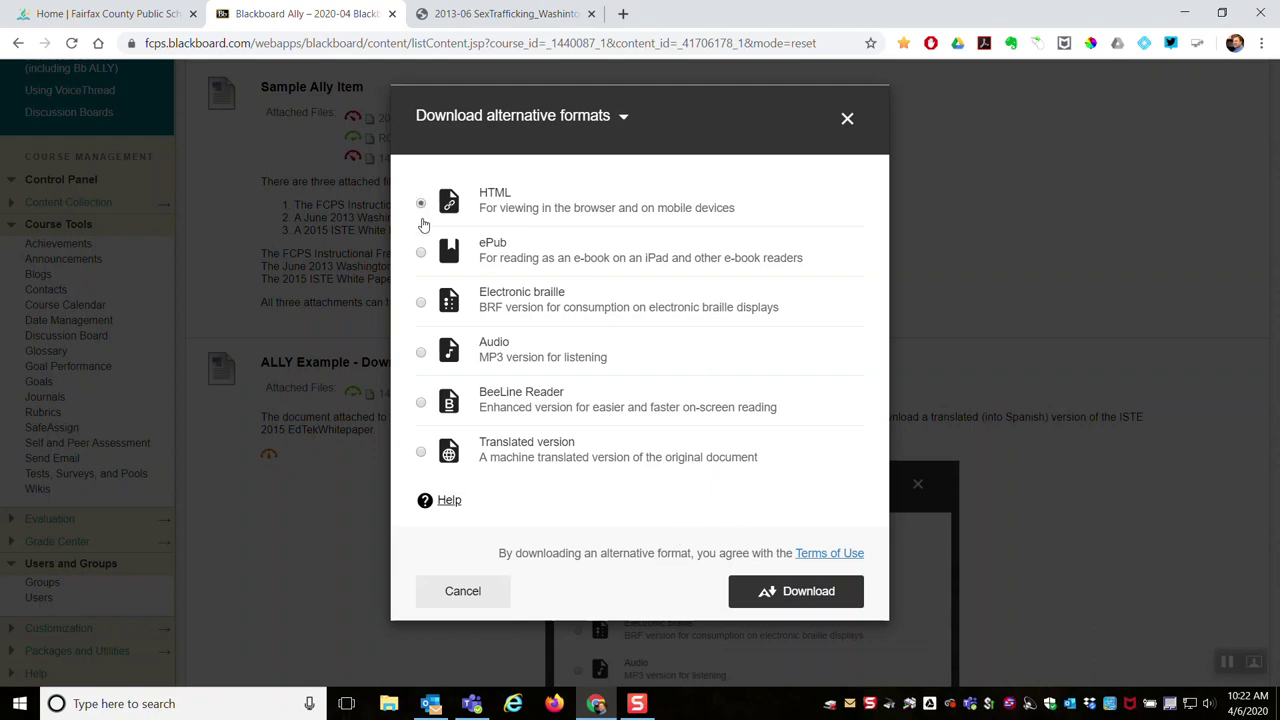
pyautogui.click(799, 596)
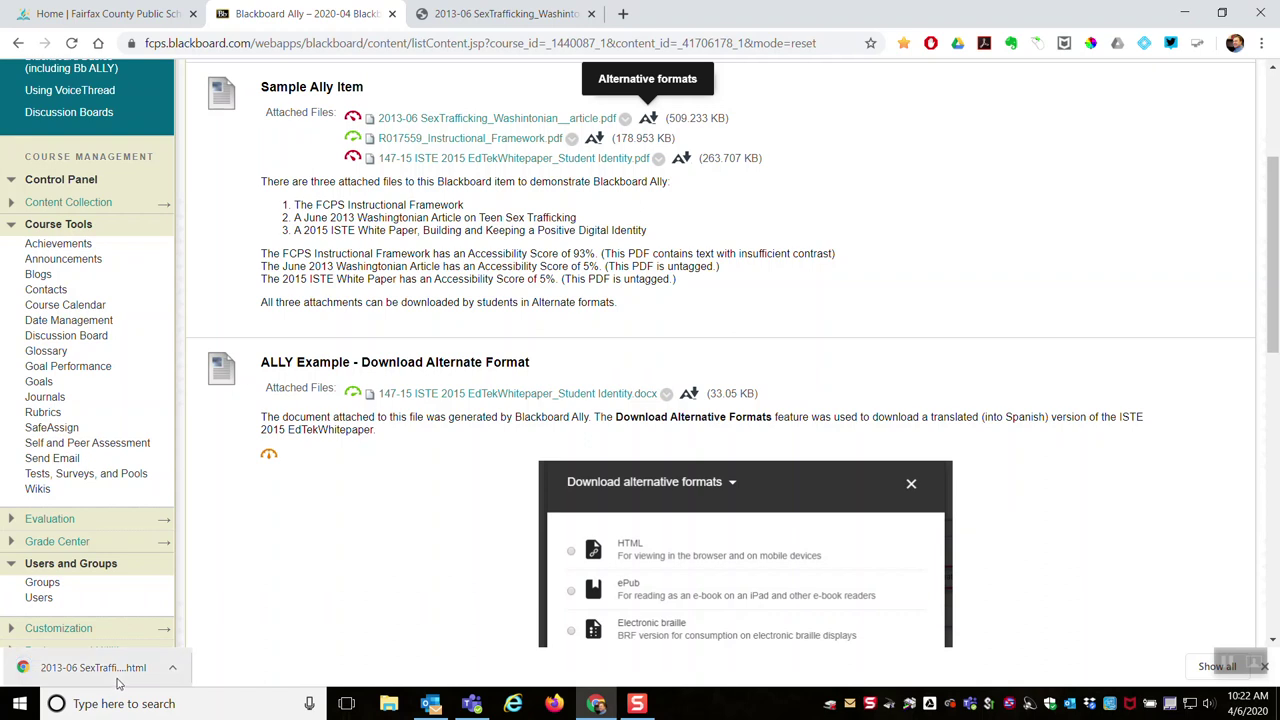
# - Open the downloaded HTML version of the Washingtonian article and examine how its images, text and headings are laid out
pyautogui.click(116, 676)
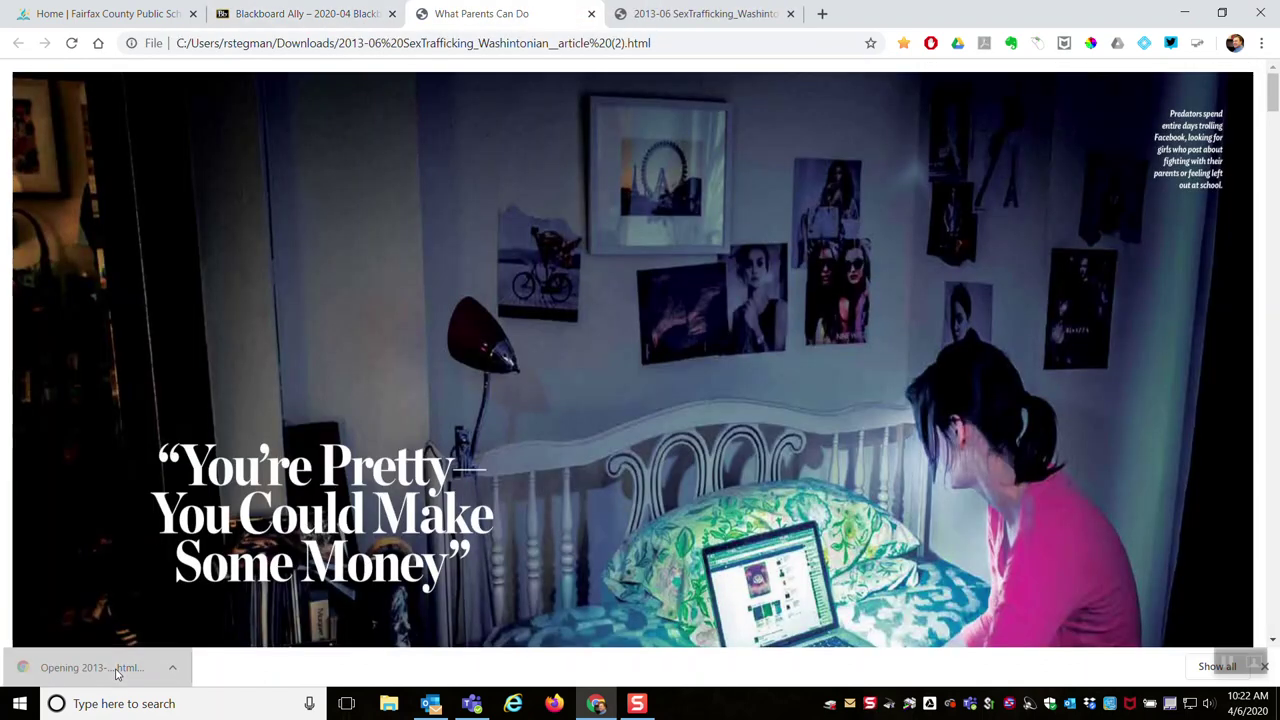
pyautogui.scroll(-5, 408, 409)
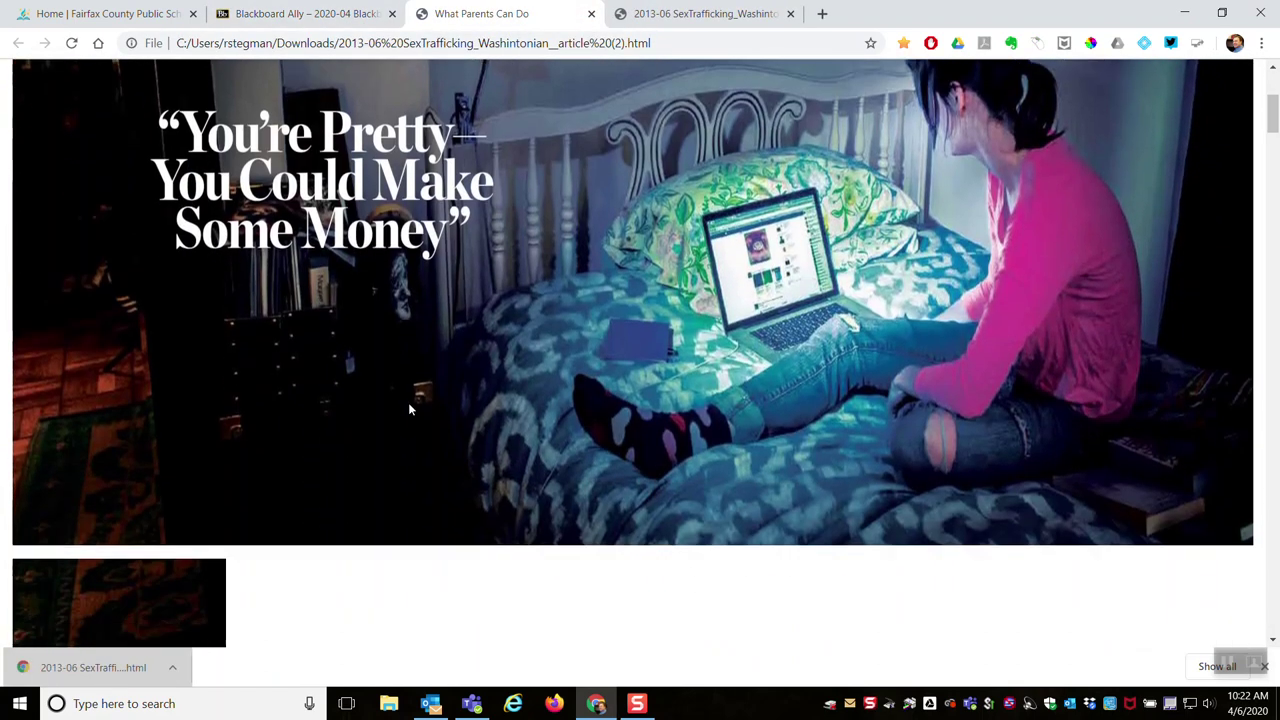
pyautogui.scroll(-4, 408, 409)
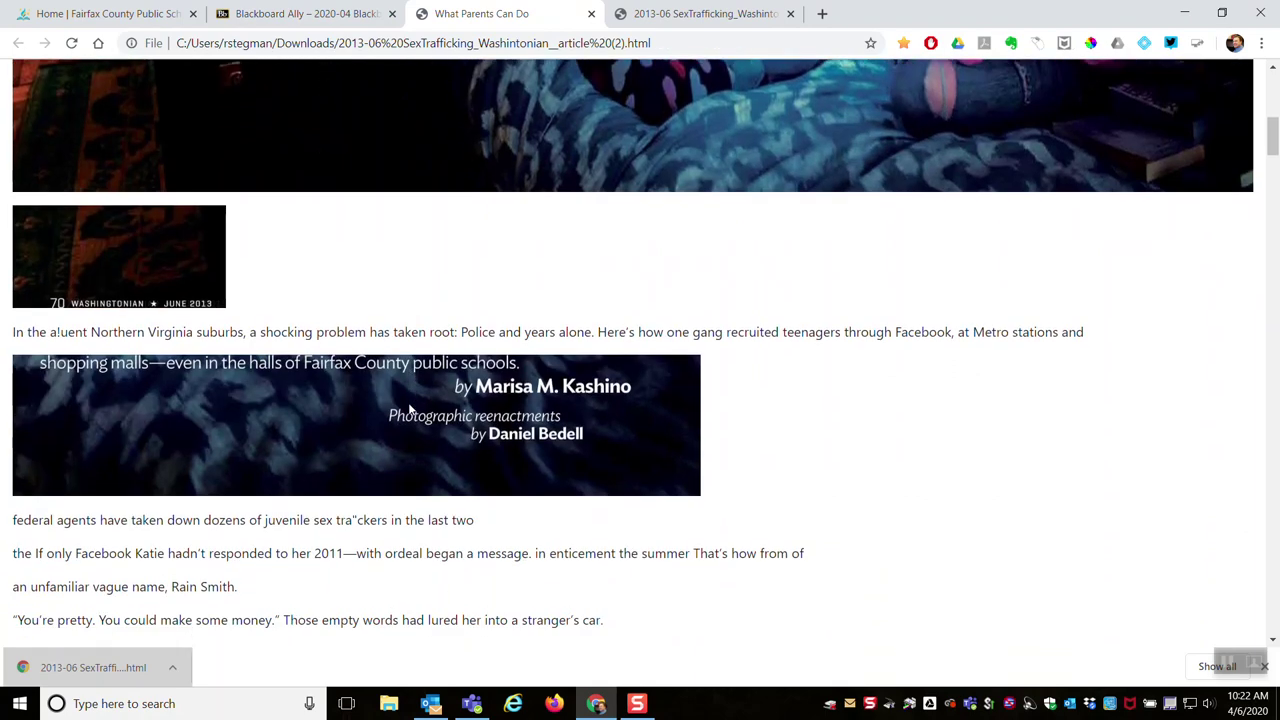
pyautogui.scroll(-5, 409, 404)
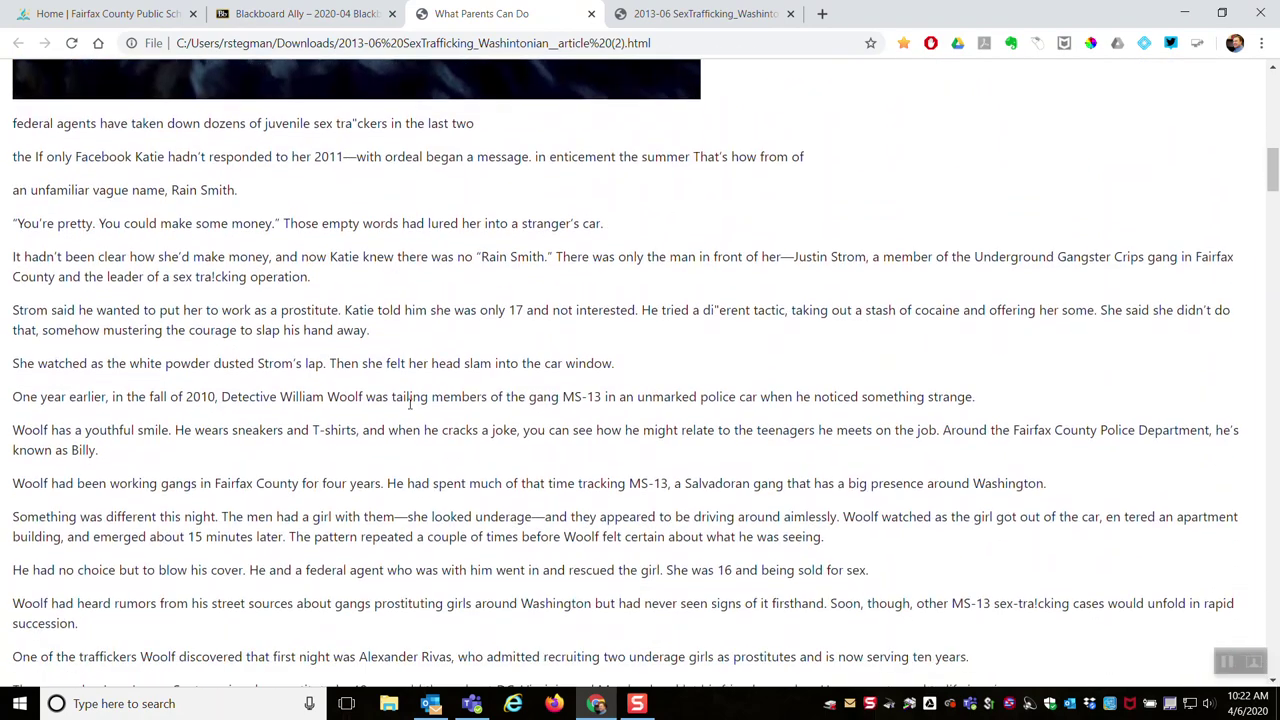
pyautogui.scroll(-5, 409, 404)
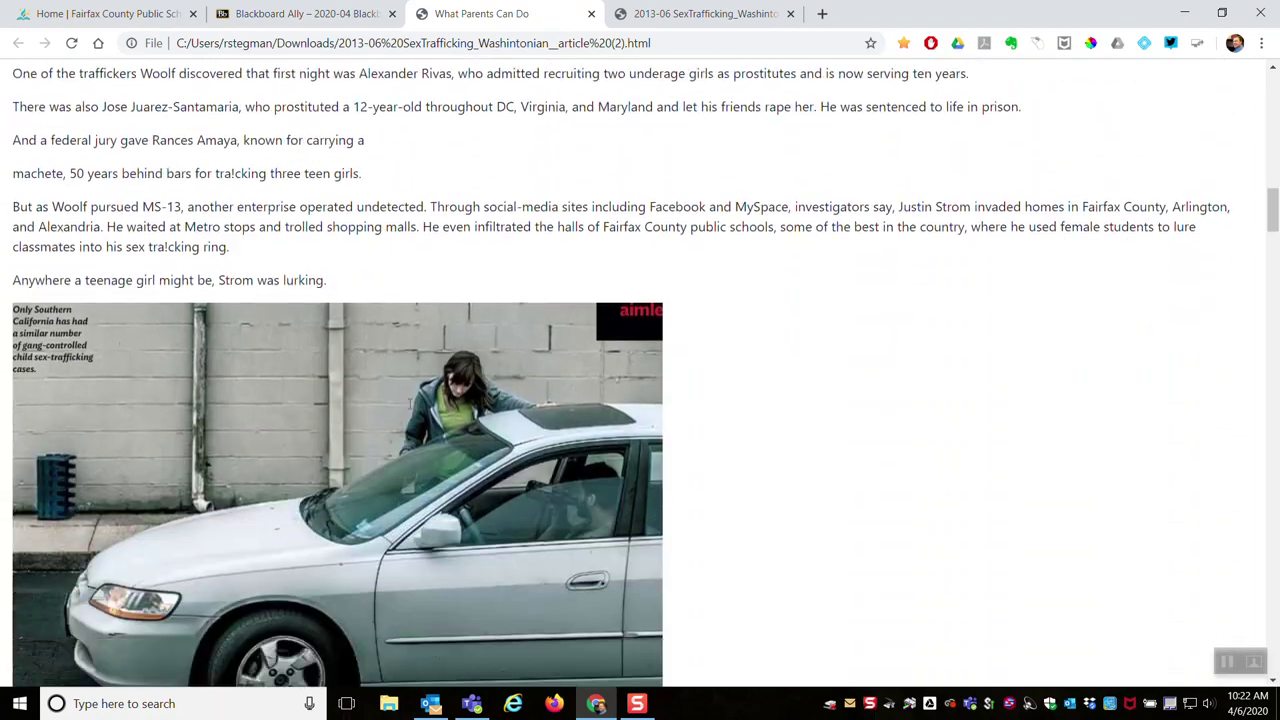
pyautogui.scroll(-5, 409, 404)
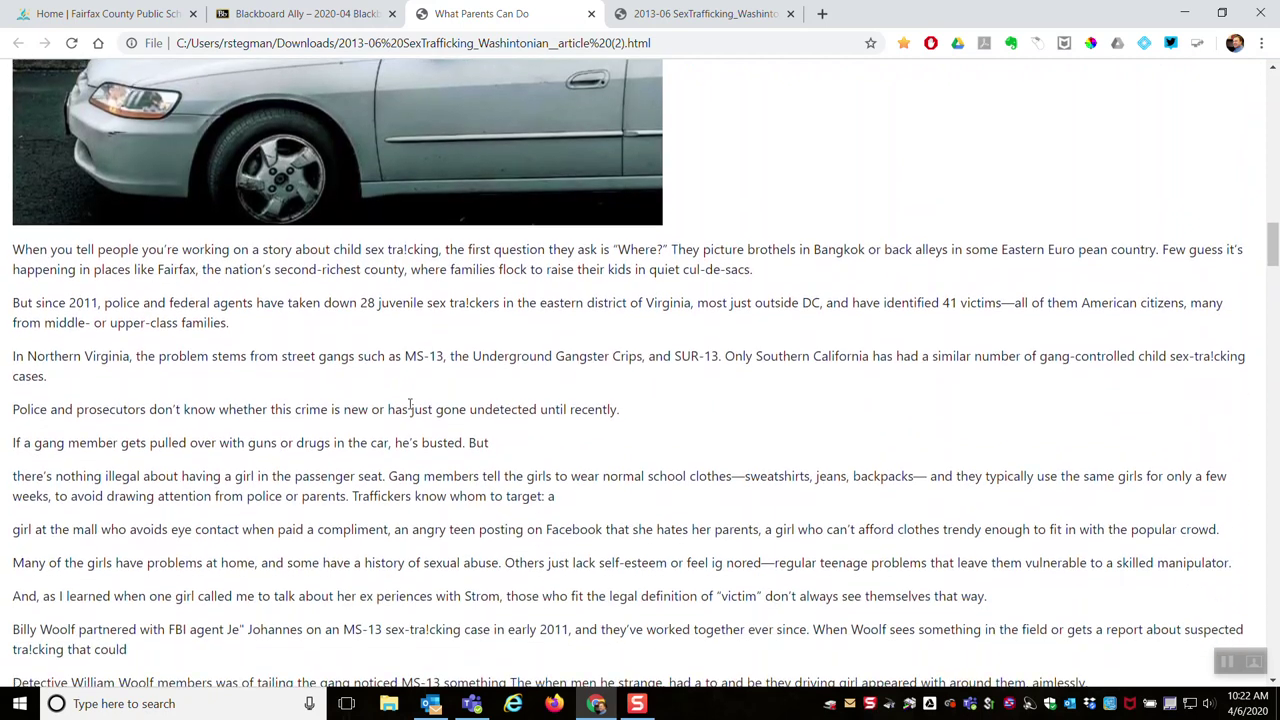
pyautogui.scroll(-4, 409, 404)
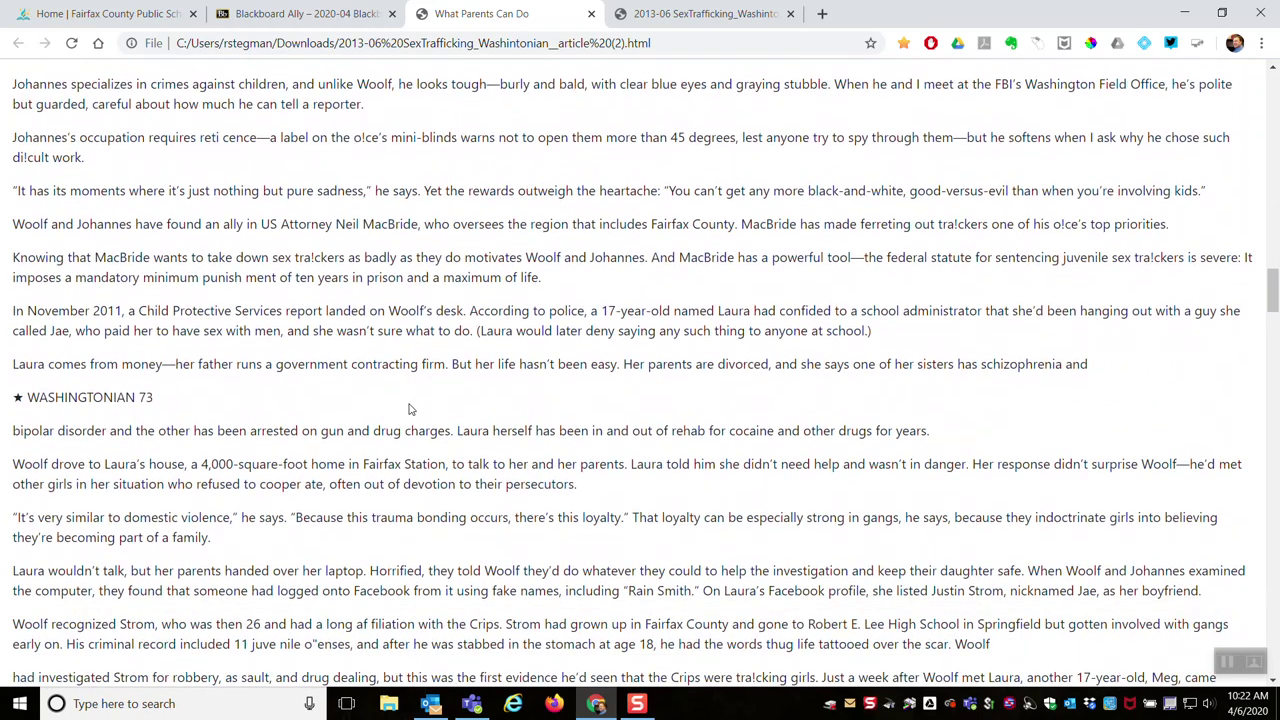
pyautogui.scroll(-4, 409, 407)
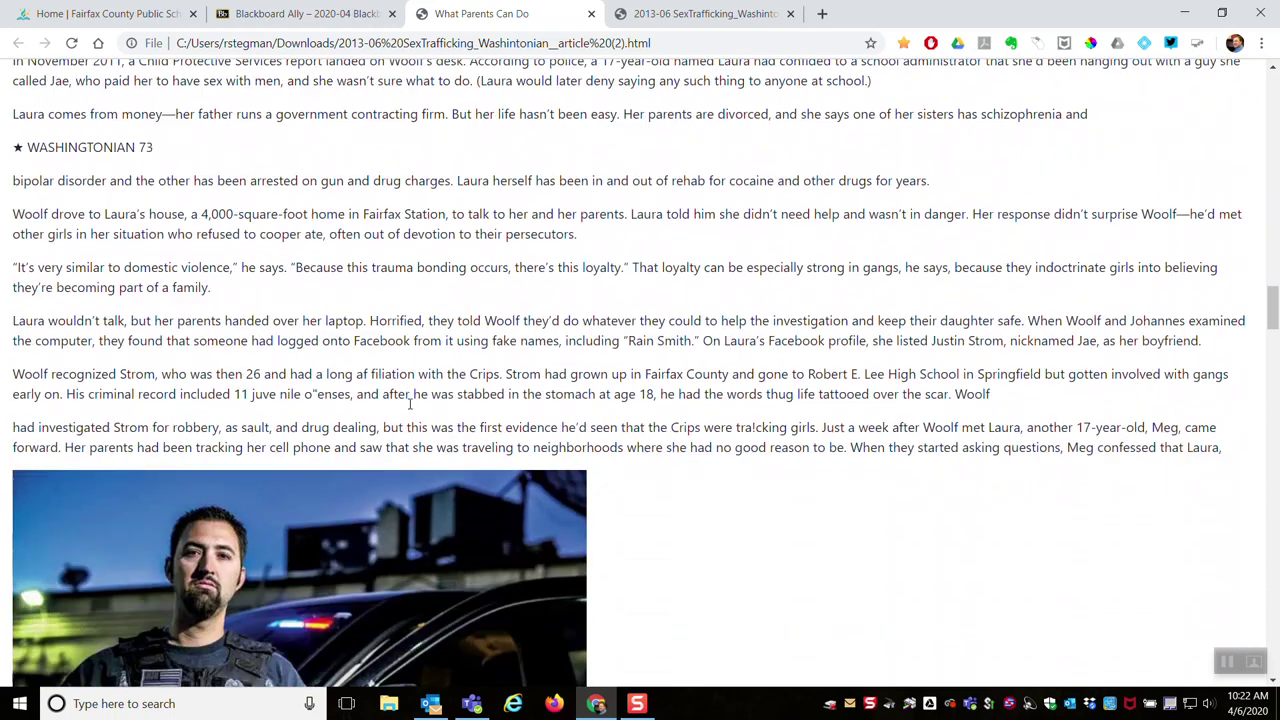
pyautogui.scroll(-6, 409, 404)
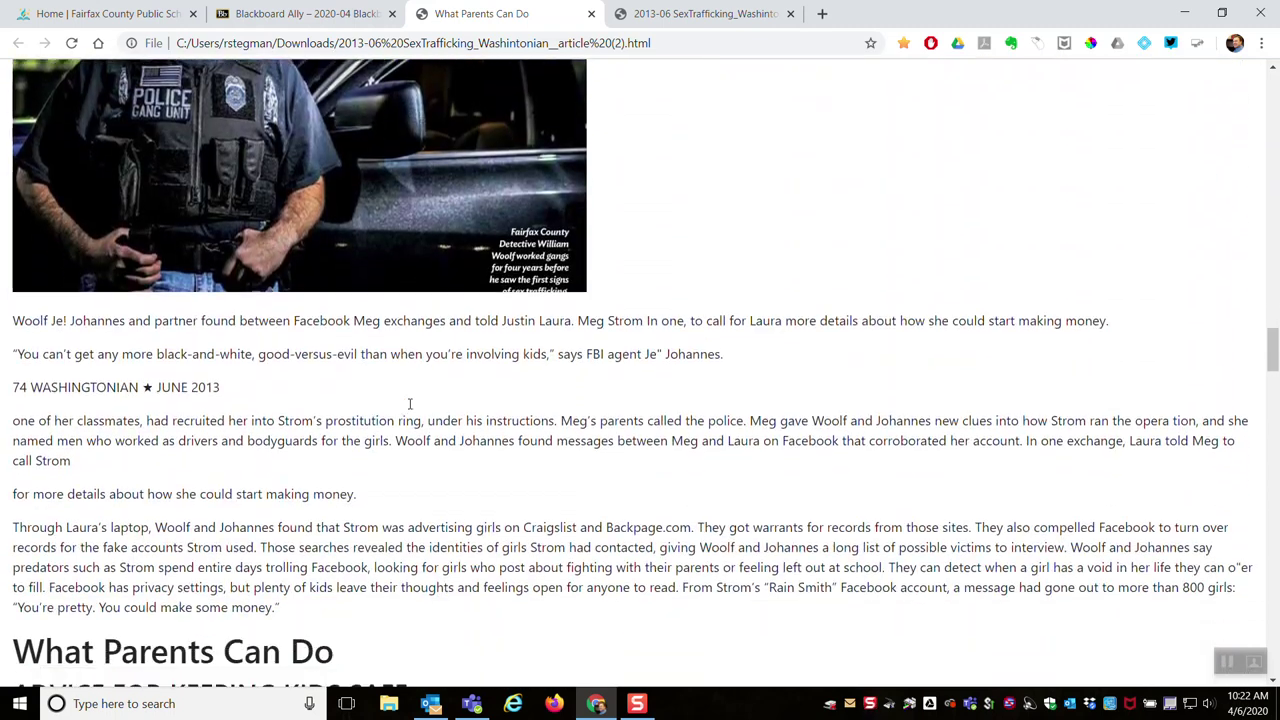
pyautogui.scroll(-10, 409, 404)
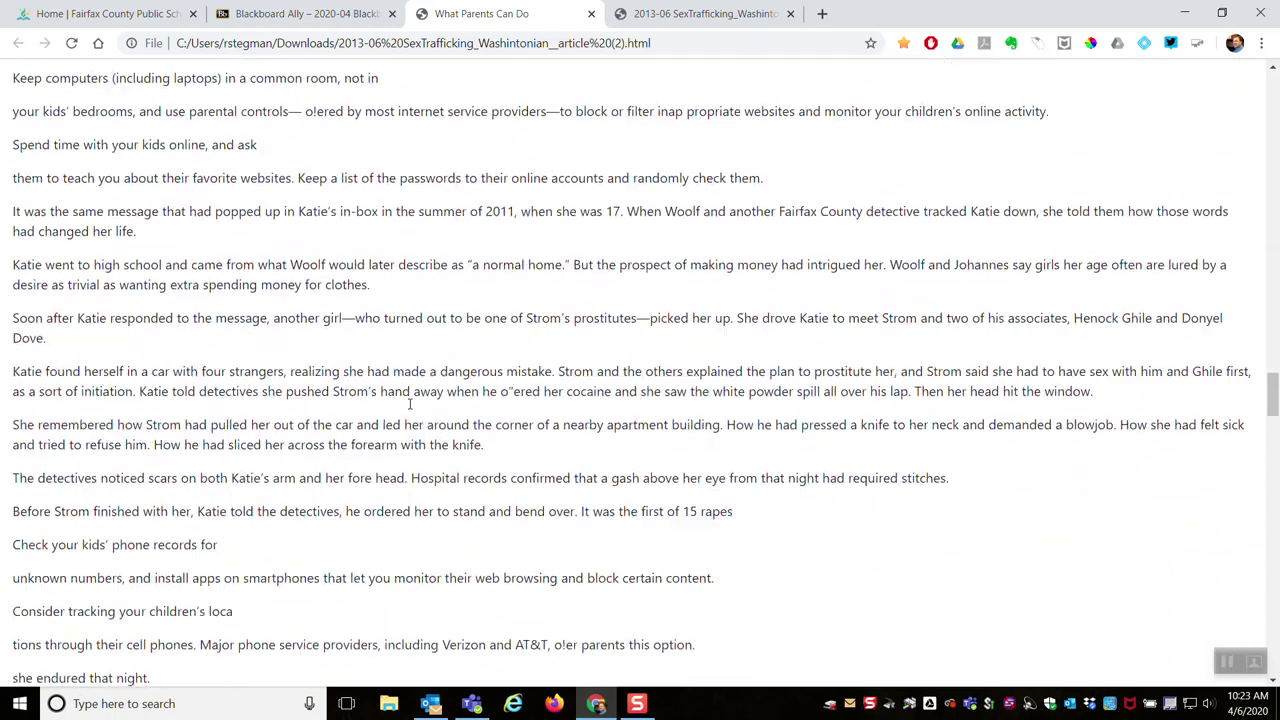
pyautogui.scroll(-3, 409, 404)
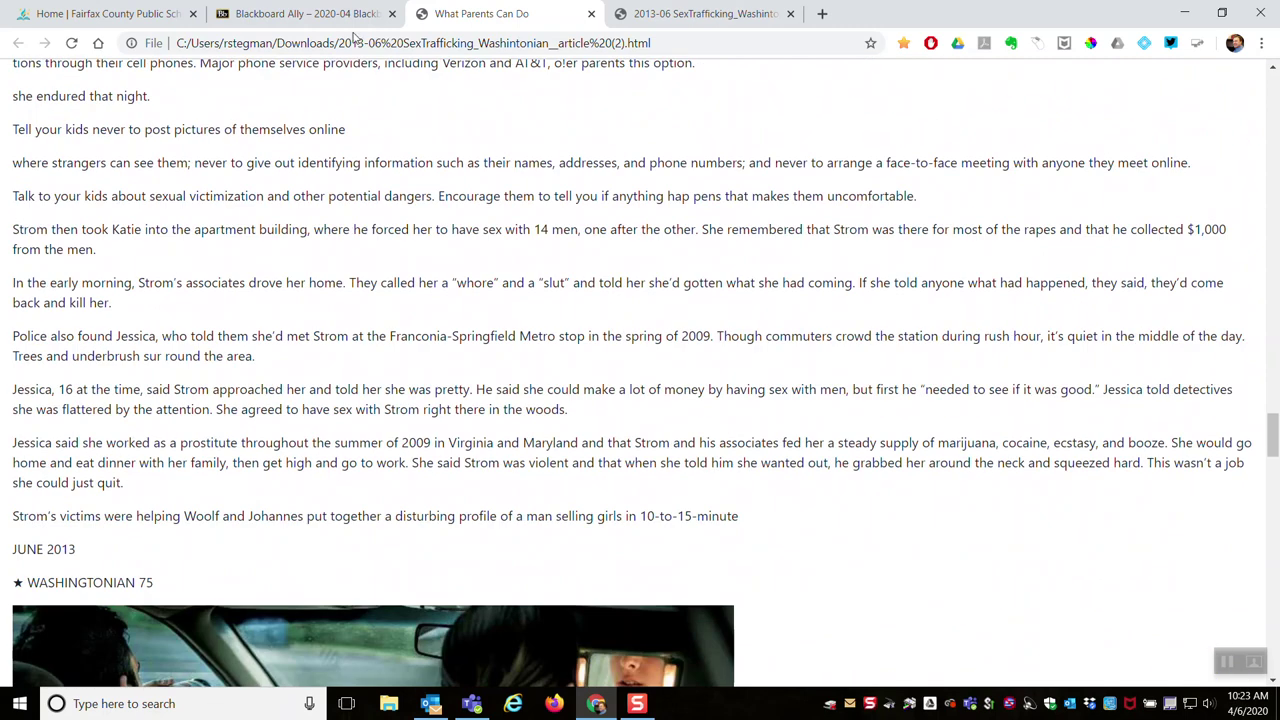
# - Download the Audio (MP3) alternative format of 2013-06 SexTrafficking_Washintonian__article.pdf from the Blackboard Ally folder, and play it briefly
pyautogui.click(309, 27)
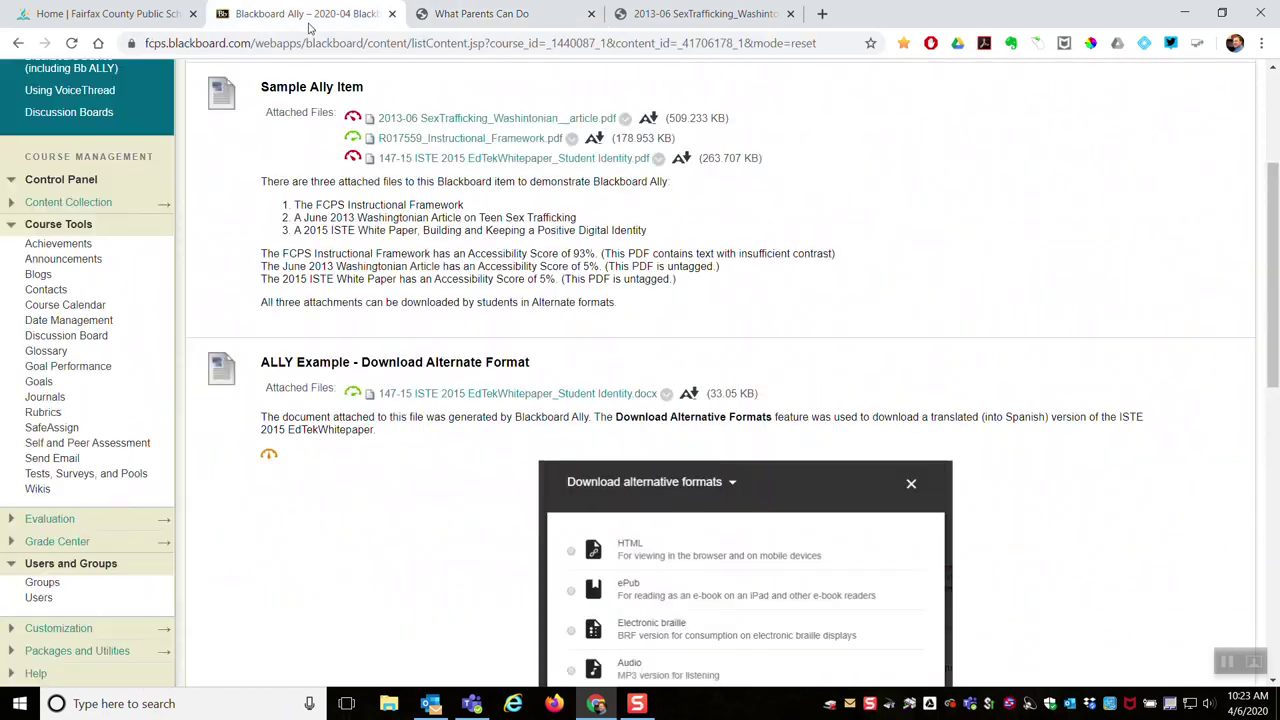
pyautogui.click(649, 118)
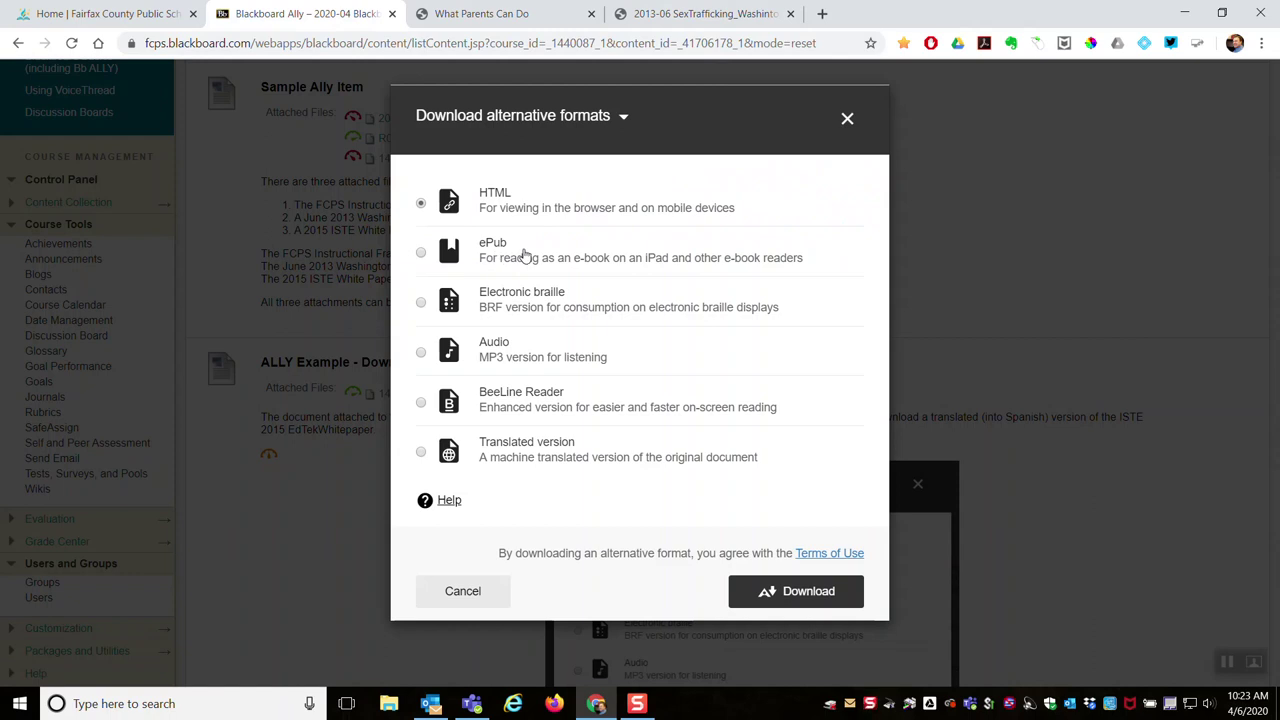
pyautogui.click(421, 353)
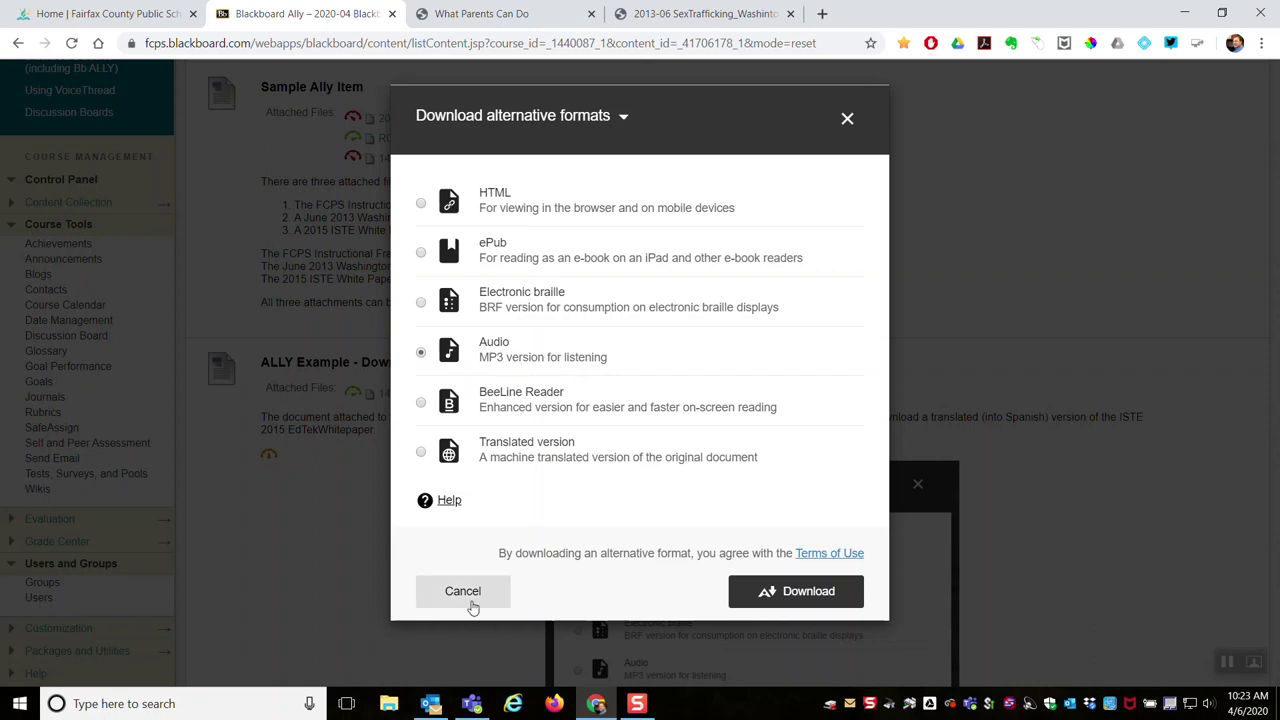
pyautogui.click(791, 594)
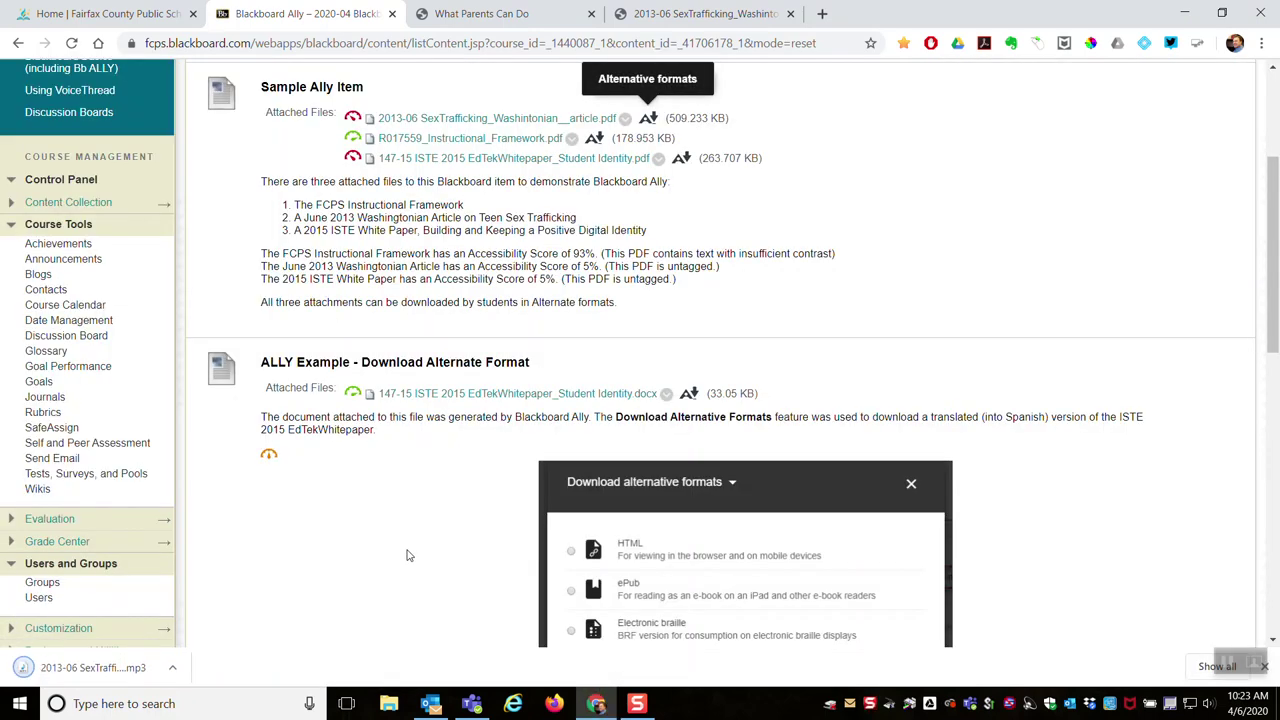
pyautogui.click(117, 672)
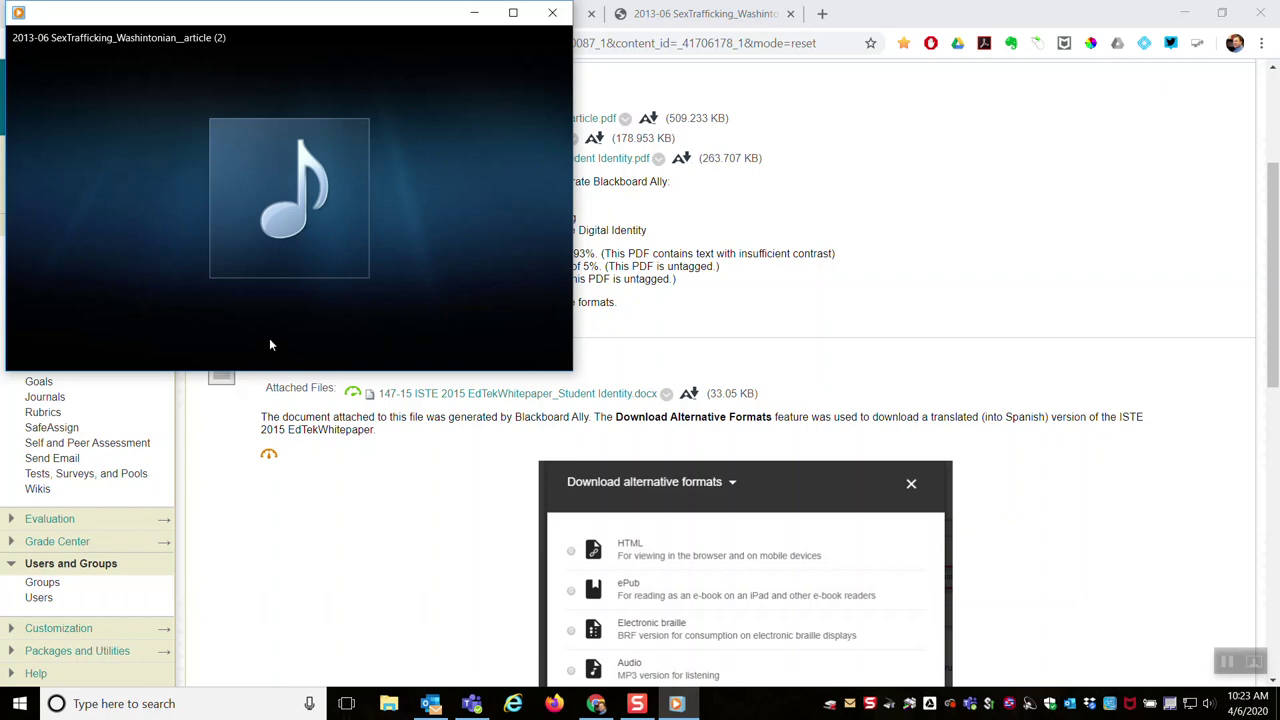
pyautogui.click(552, 12)
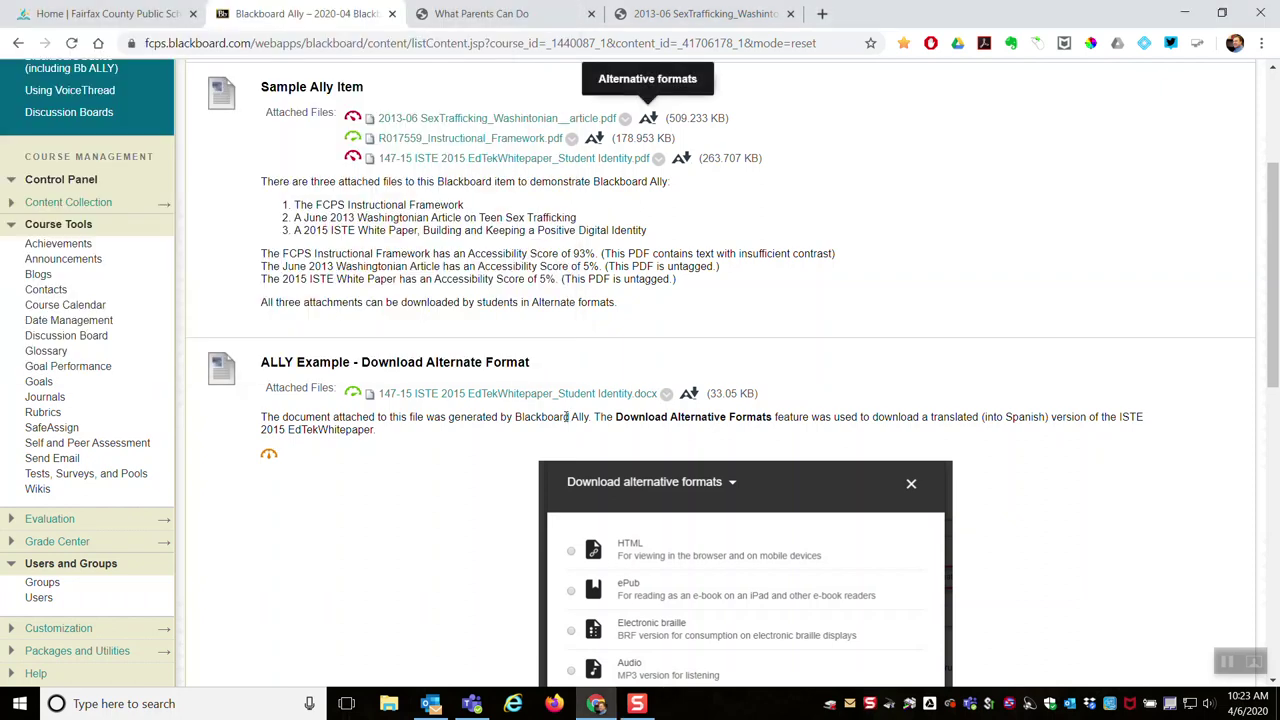
# - Download the Translated version of 2013-06 SexTrafficking_Washintonian__article.pdf with Español (Spanish) as the language
pyautogui.click(649, 120)
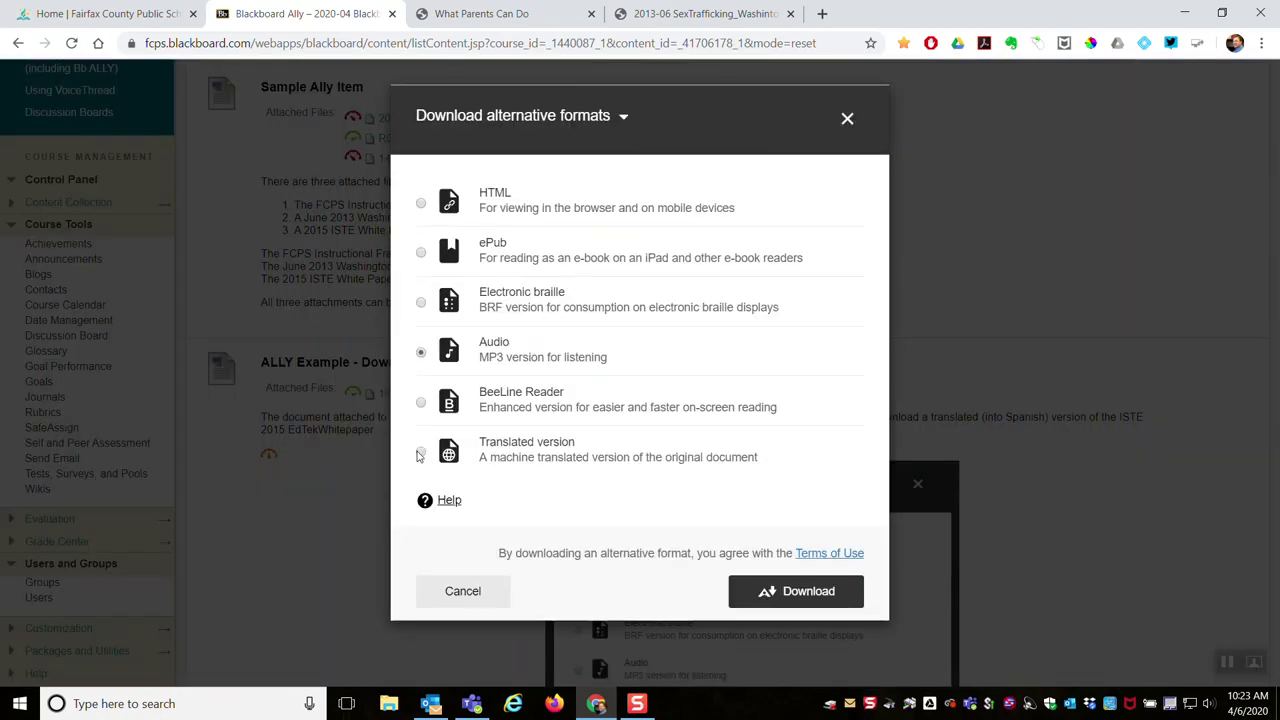
pyautogui.click(421, 453)
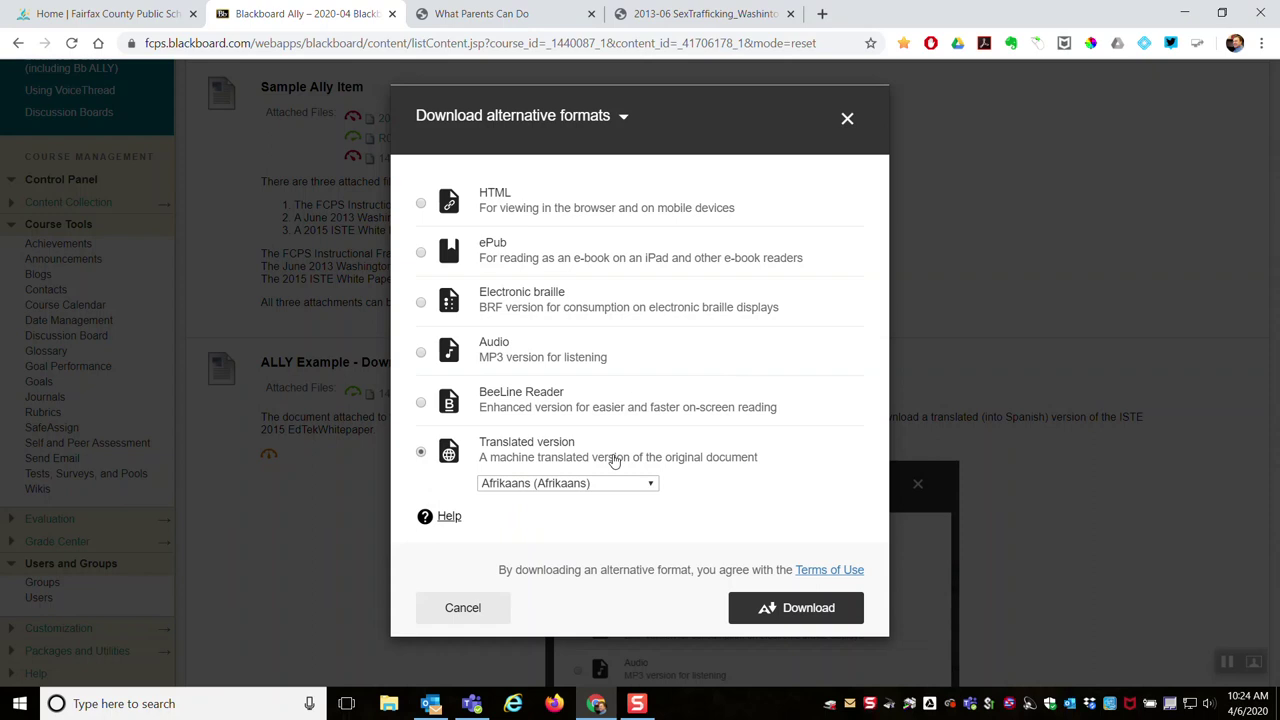
pyautogui.click(627, 485)
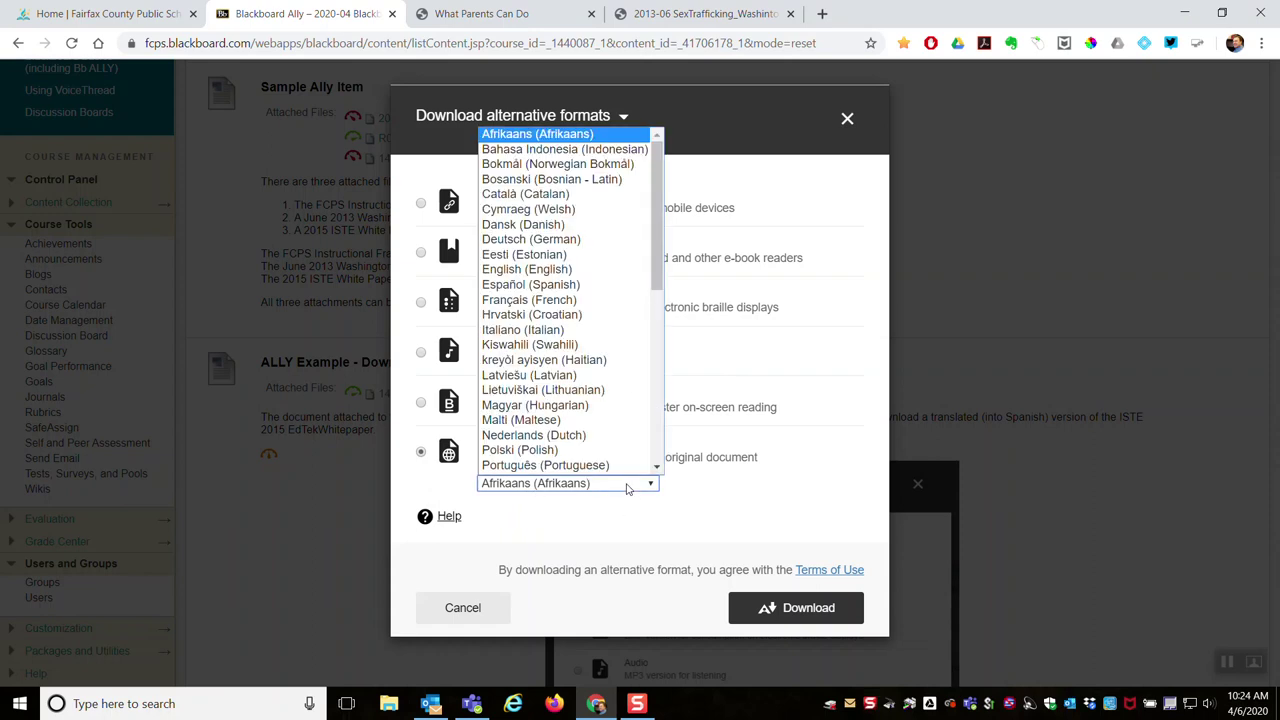
pyautogui.scroll(-5, 630, 420)
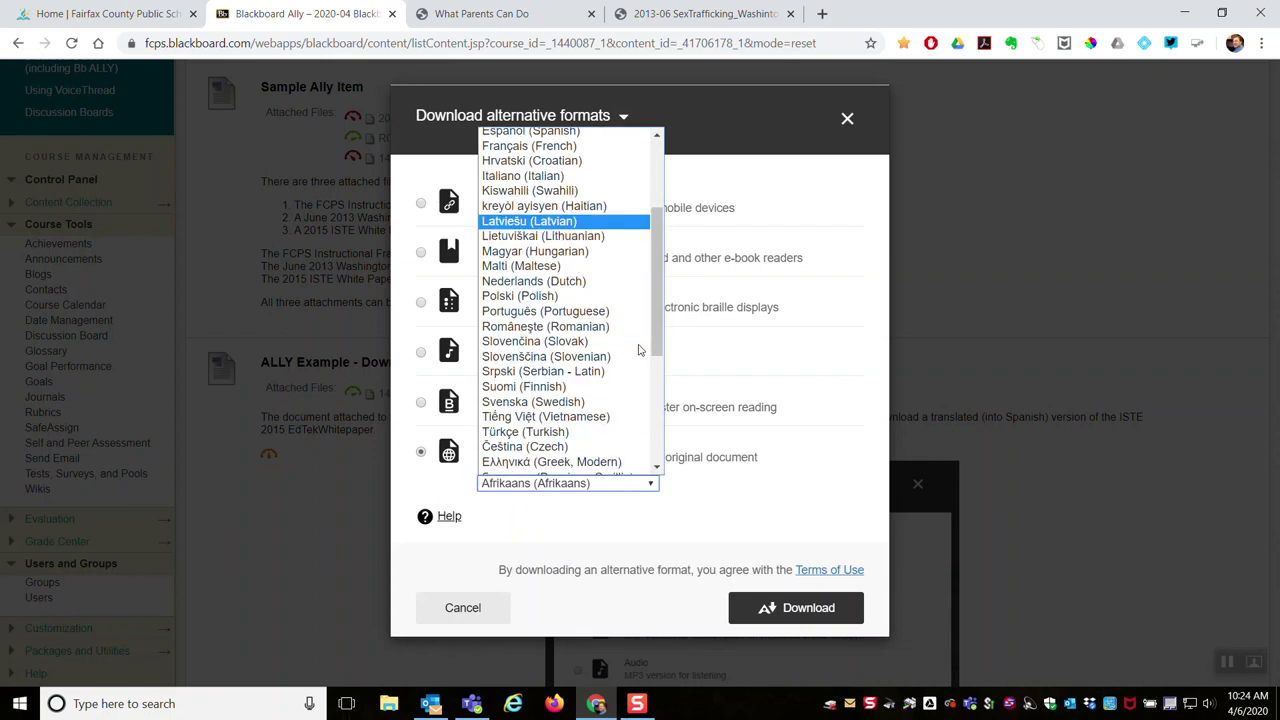
pyautogui.click(613, 485)
pyautogui.click(616, 486)
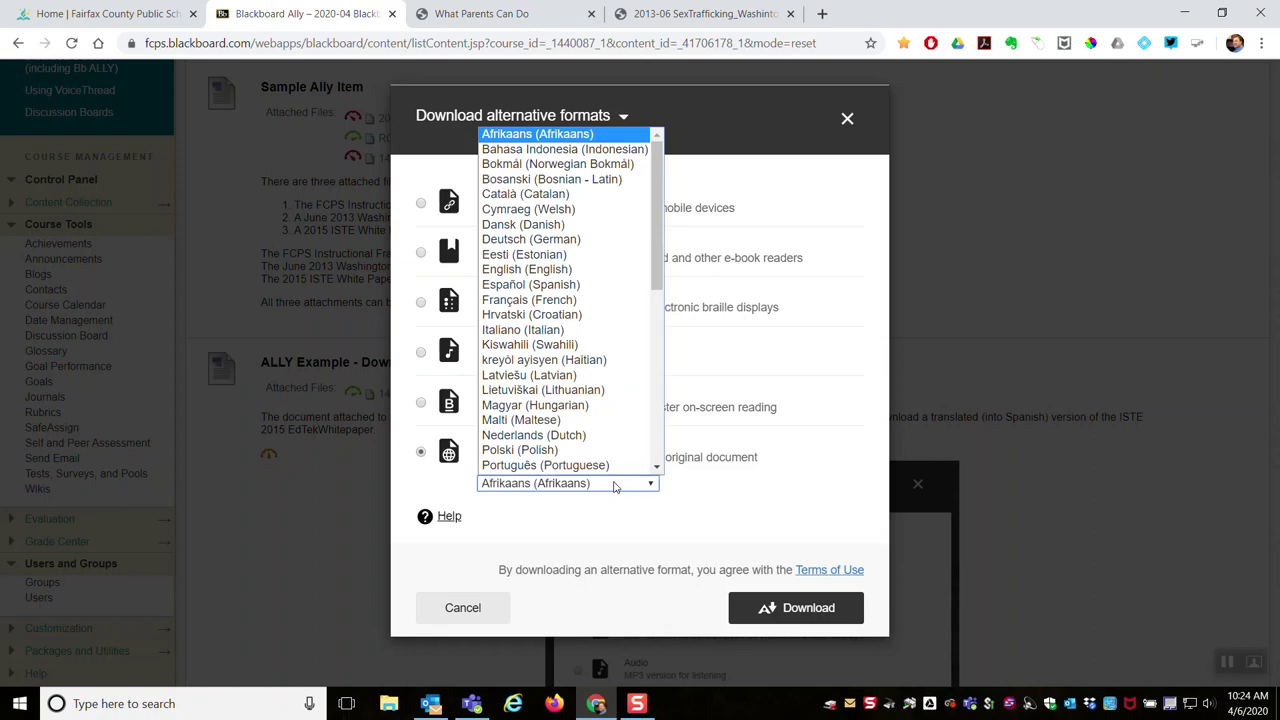
pyautogui.click(594, 285)
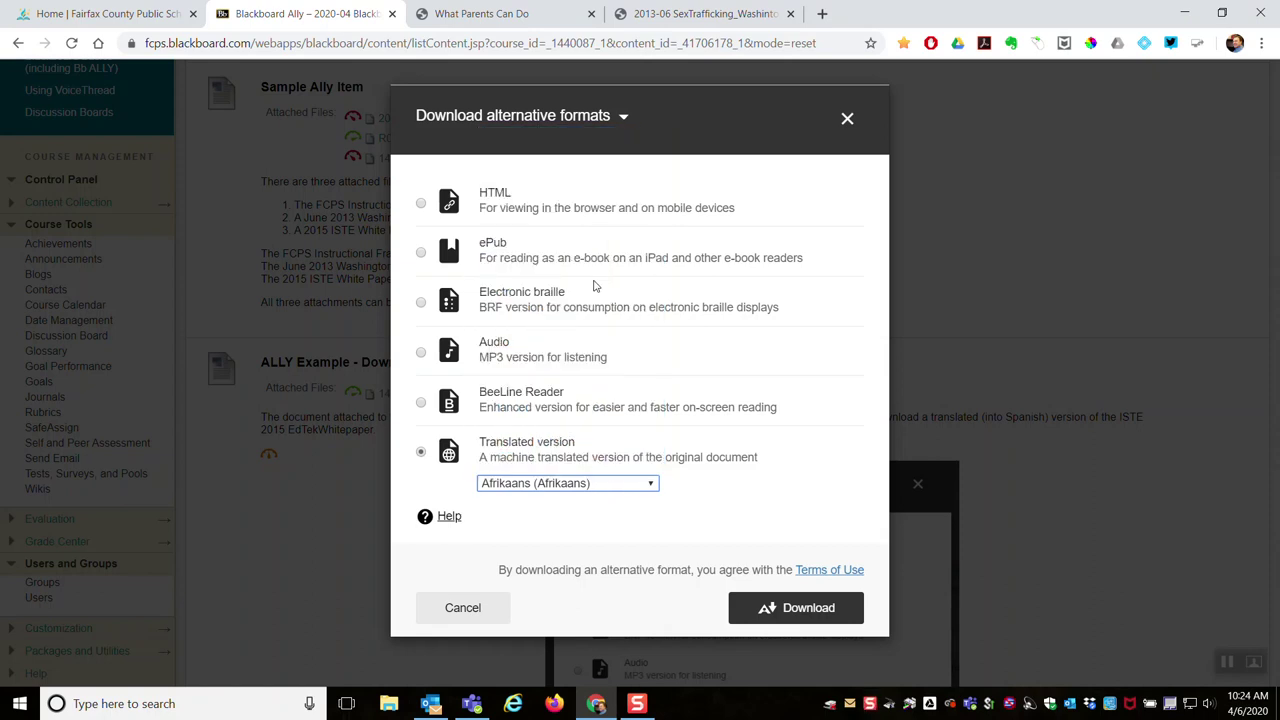
pyautogui.click(766, 604)
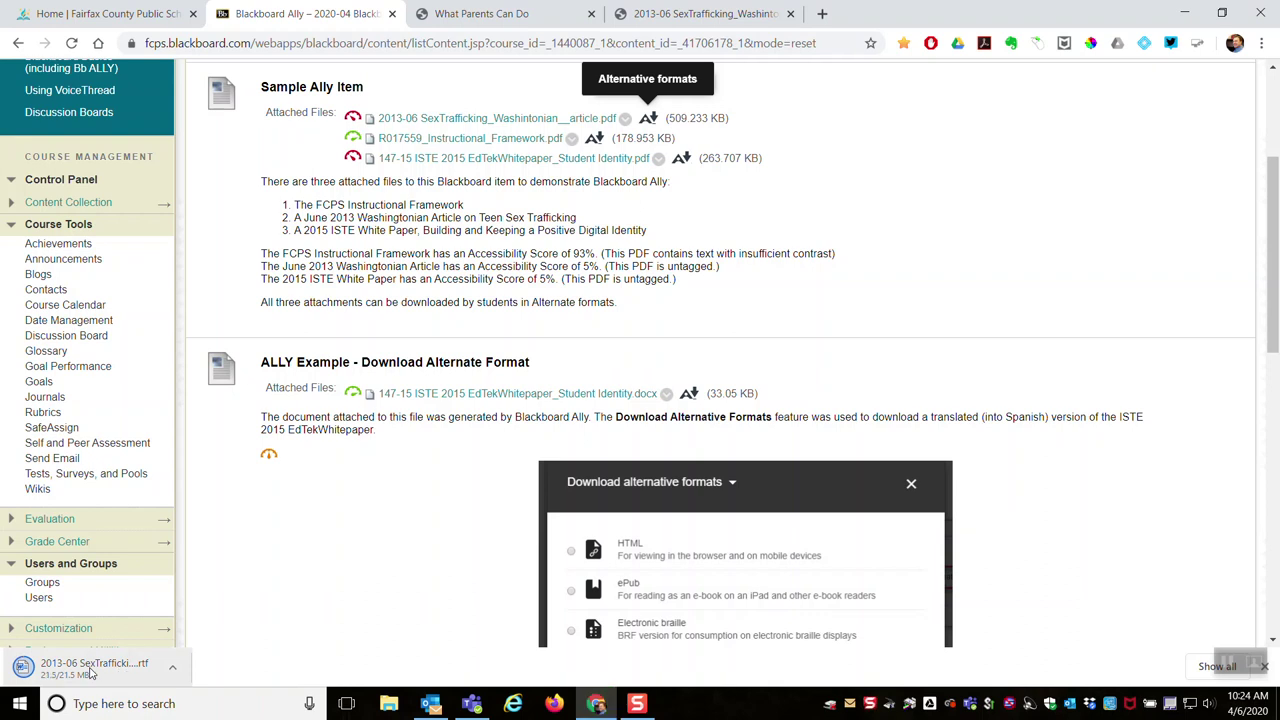
# - Open the downloaded Spanish RTF in Word, examine the translated text and page layout, and return to the Blackboard Ally folder
pyautogui.click(92, 668)
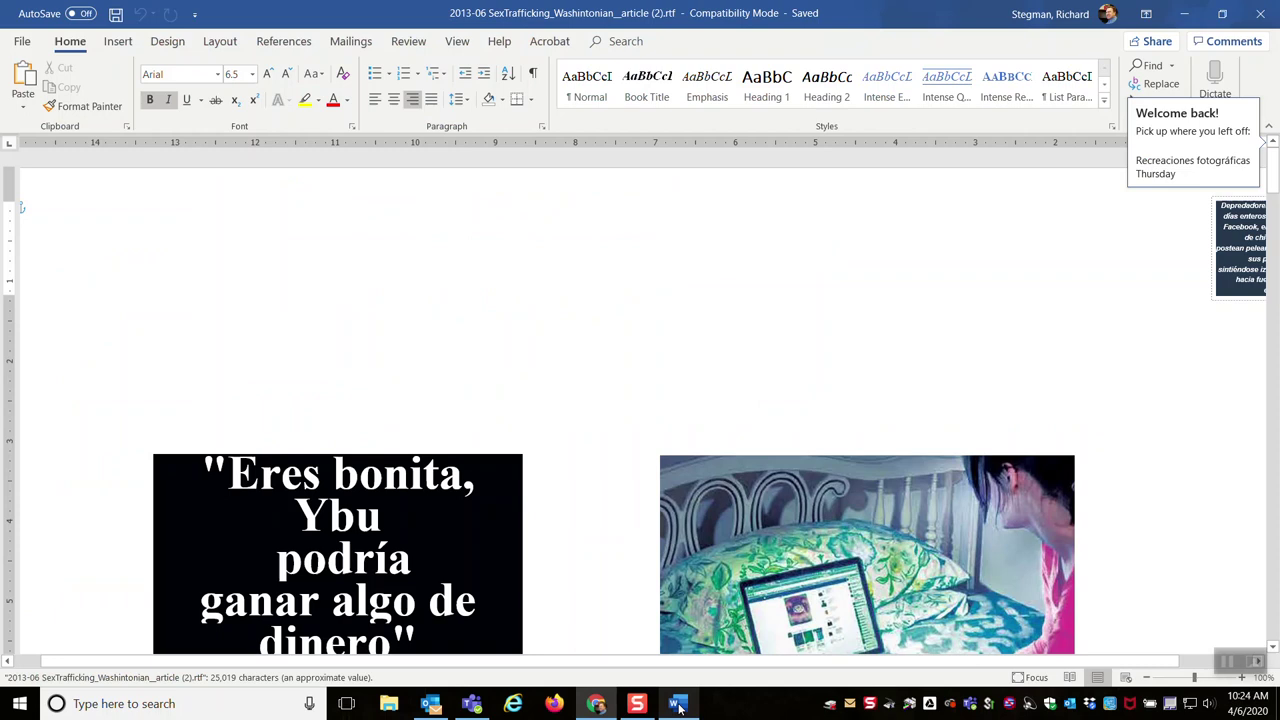
pyautogui.scroll(-1, 621, 399)
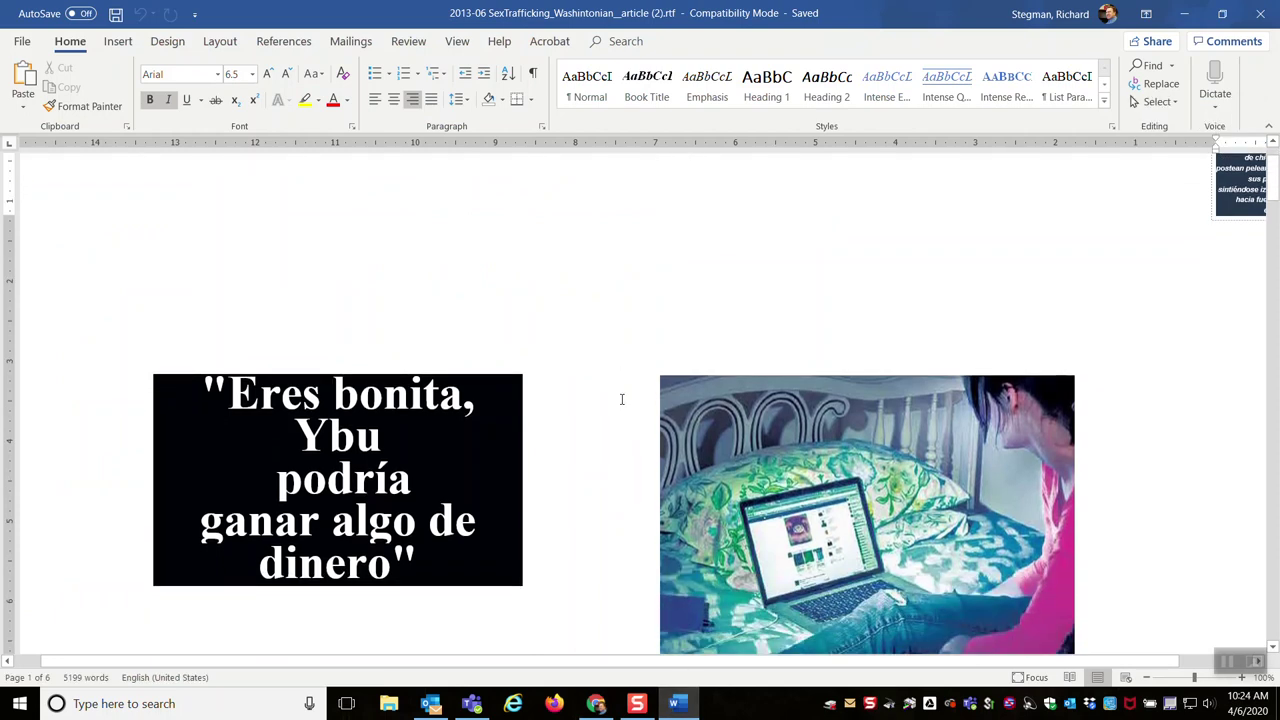
pyautogui.scroll(-6, 621, 399)
pyautogui.scroll(-3, 621, 399)
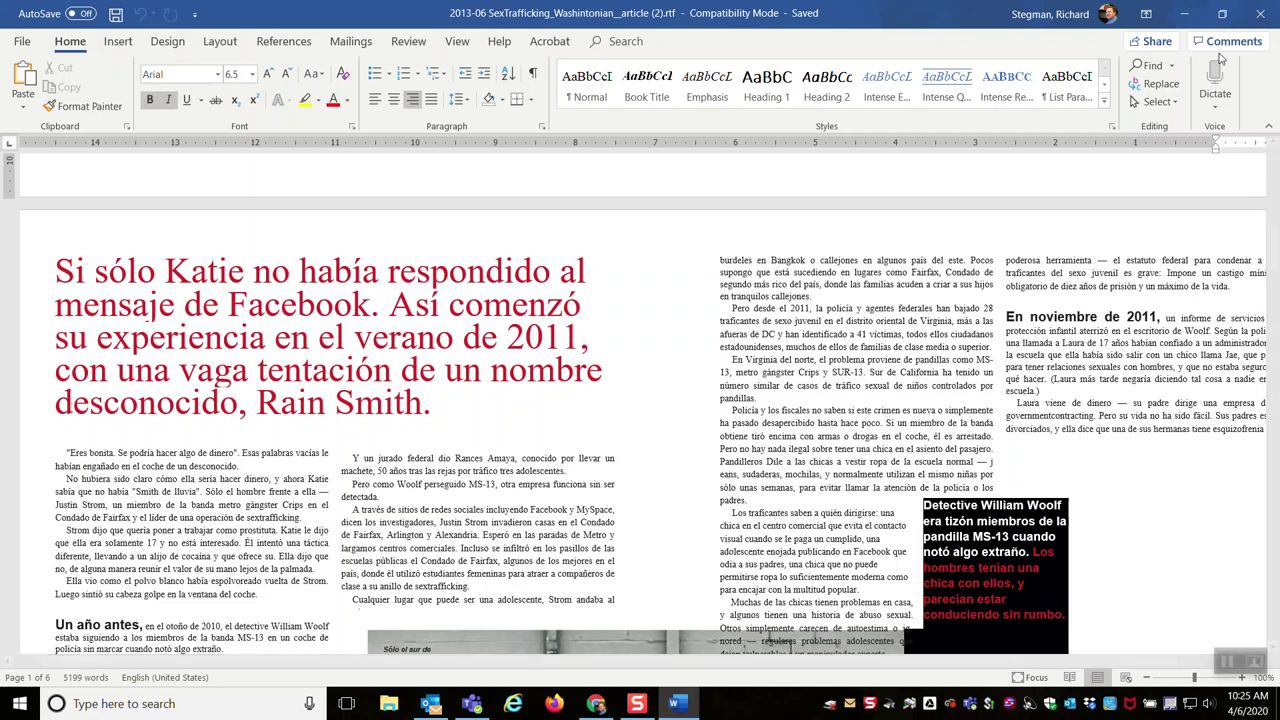
pyautogui.click(1184, 14)
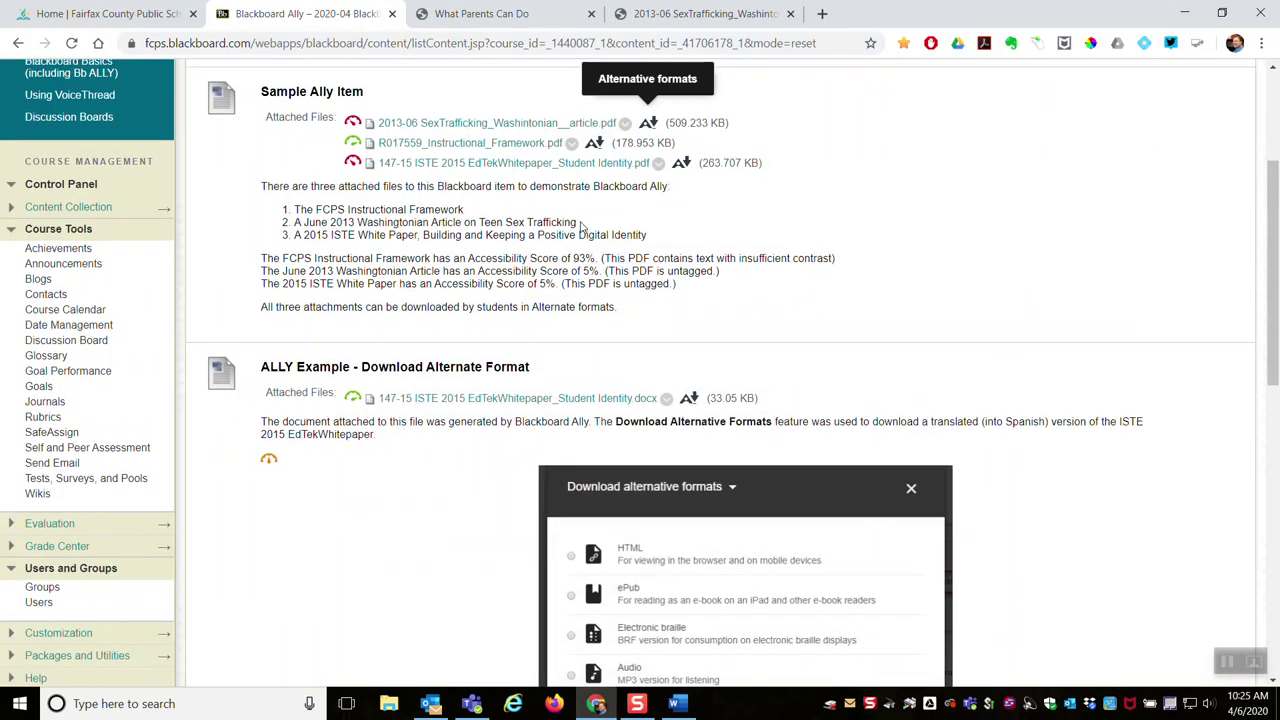
# - Review the Washingtonian article's alternative formats, try English (English) as the translation language, and close the dialog without downloading
pyautogui.scroll(2, 760, 290)
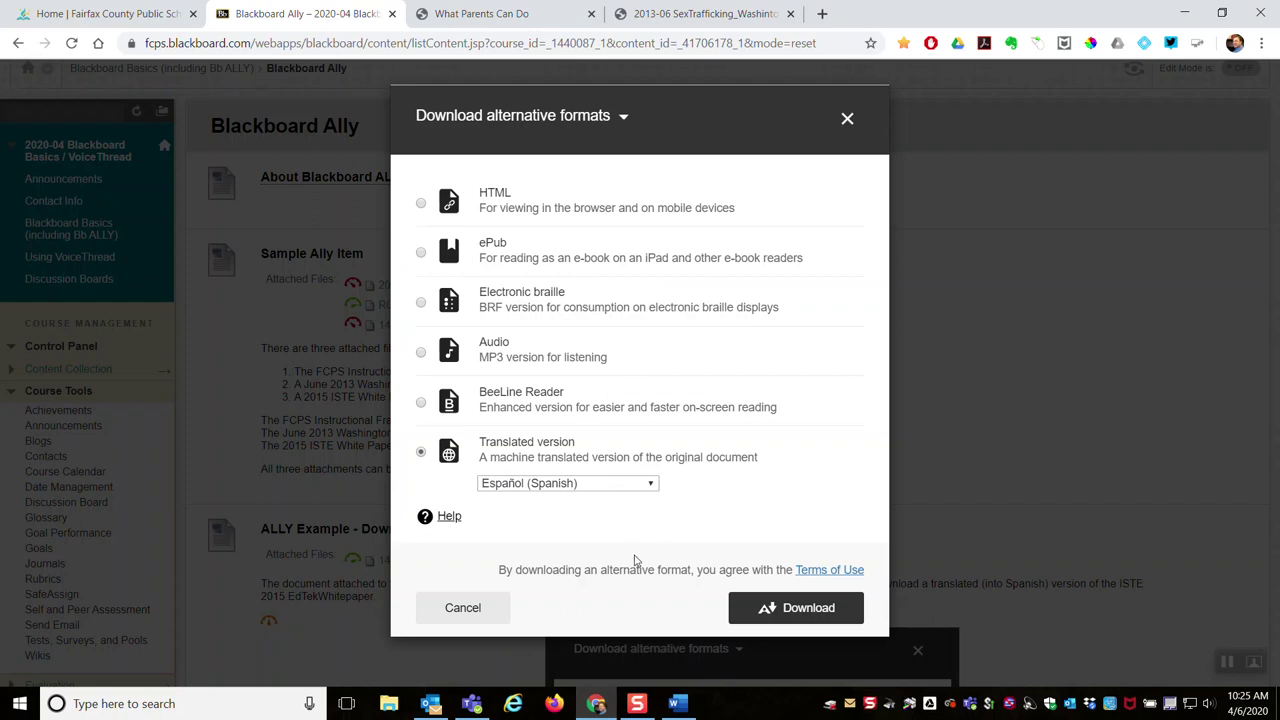
pyautogui.click(849, 124)
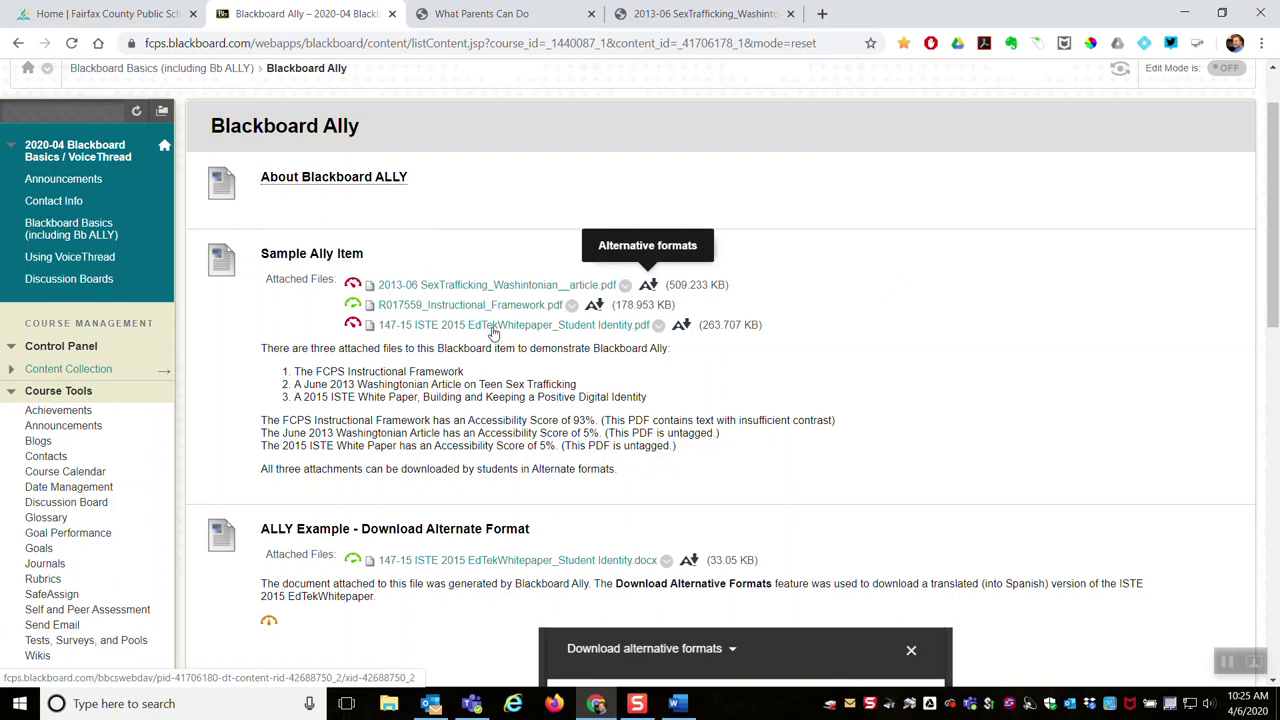
pyautogui.click(647, 287)
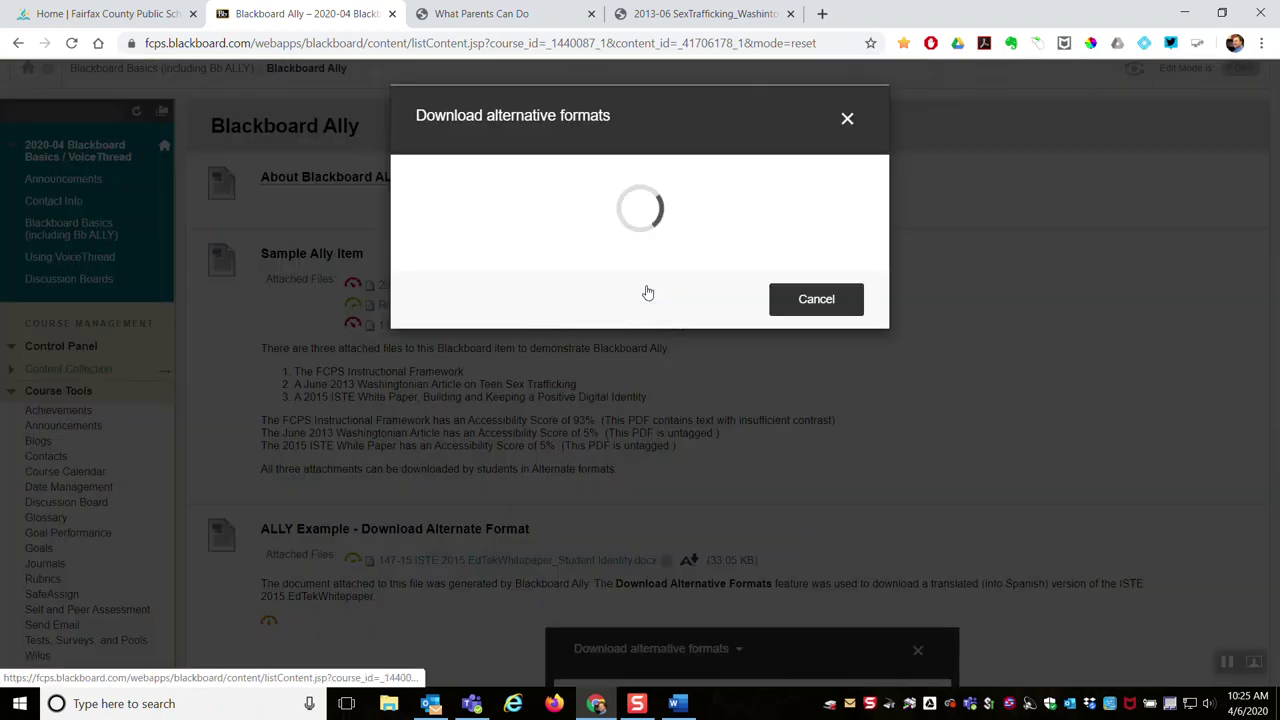
pyautogui.click(586, 486)
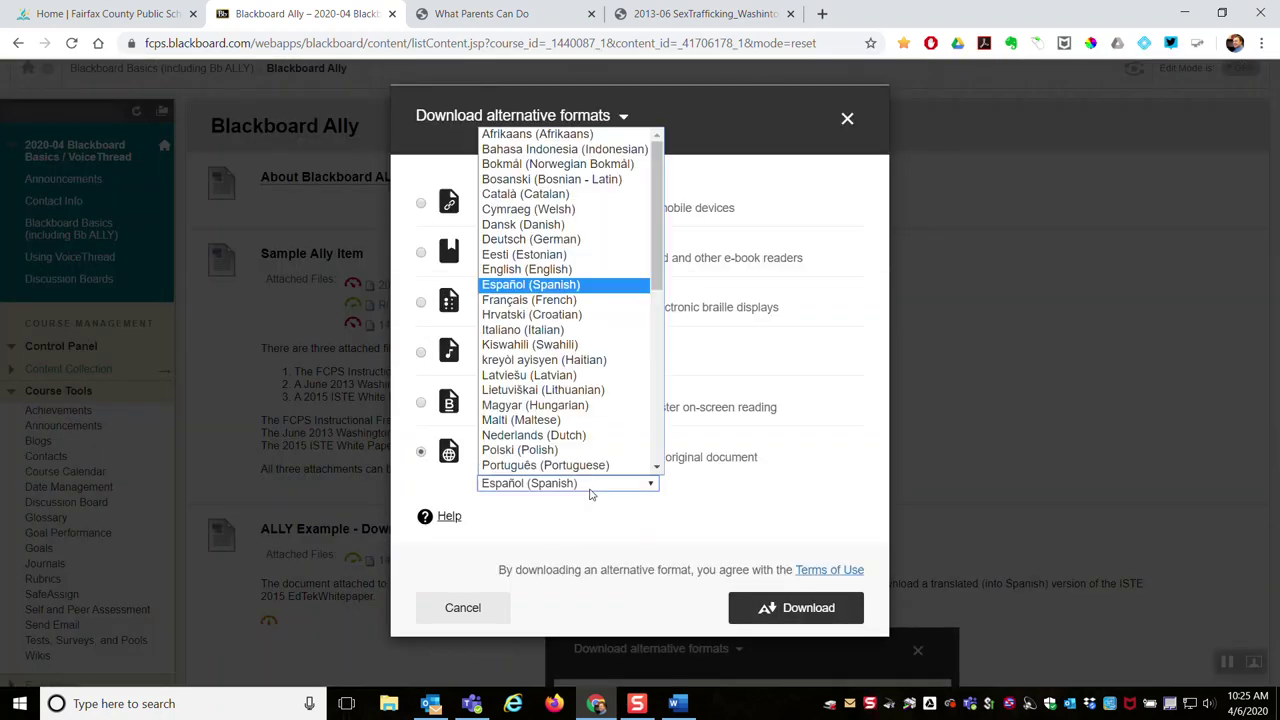
pyautogui.click(610, 277)
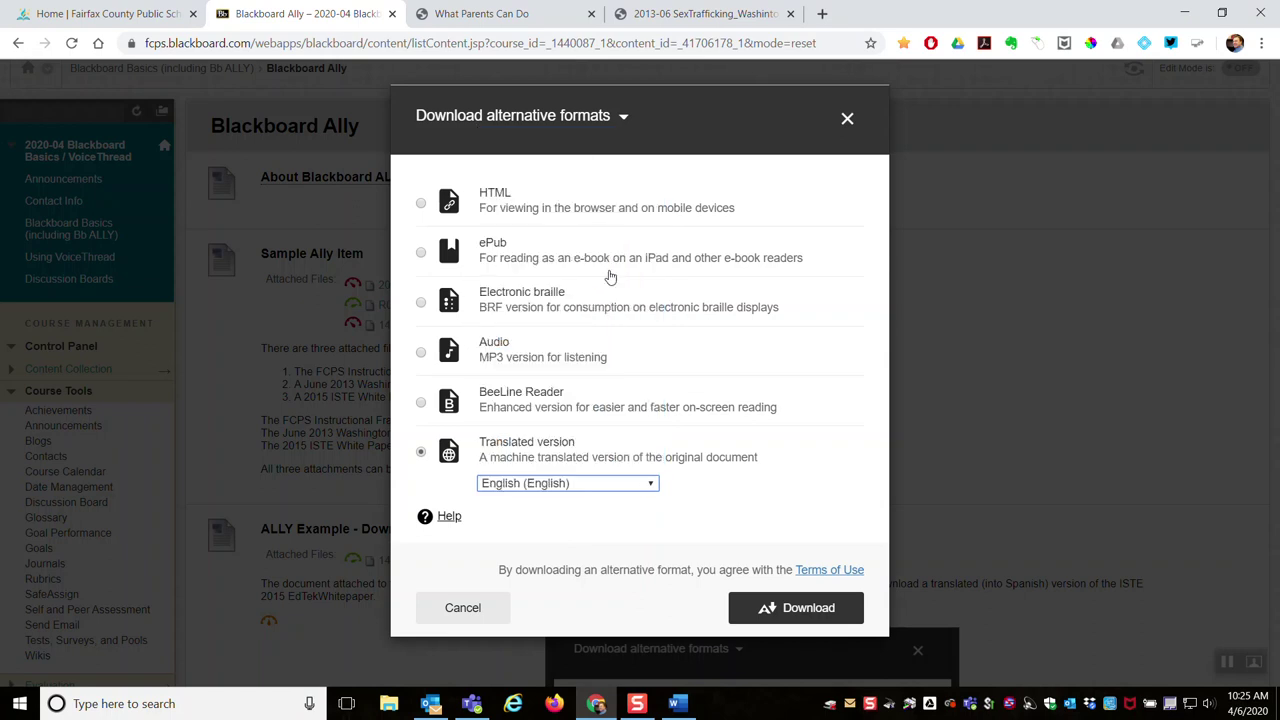
pyautogui.click(847, 124)
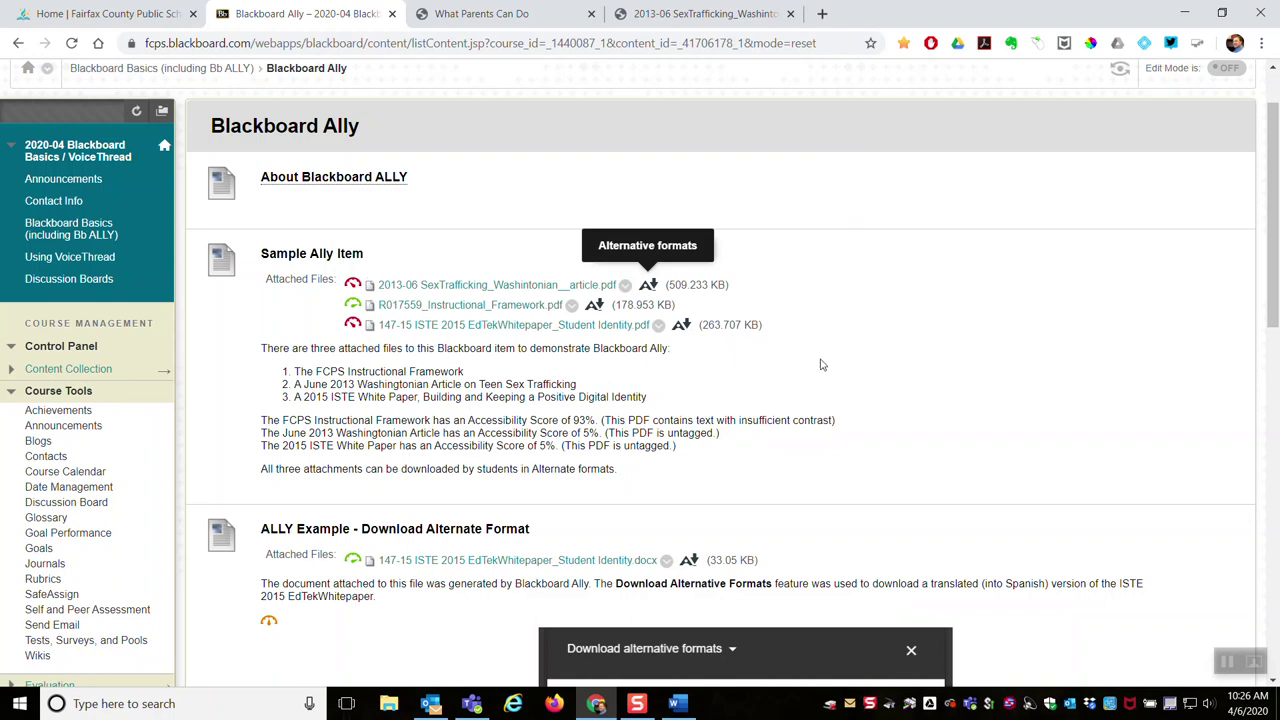
# - Turn on Edit Mode for the Blackboard Ally folder and show the content types available to create
pyautogui.press('F5')
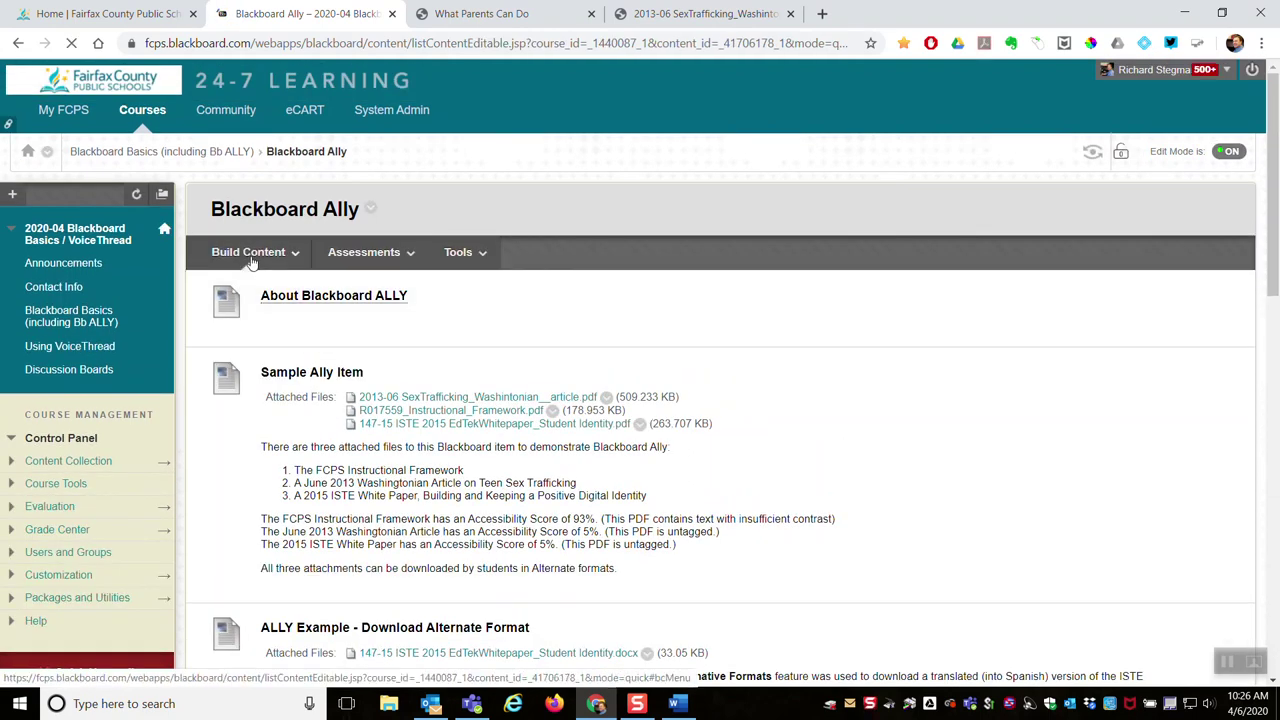
pyautogui.click(276, 256)
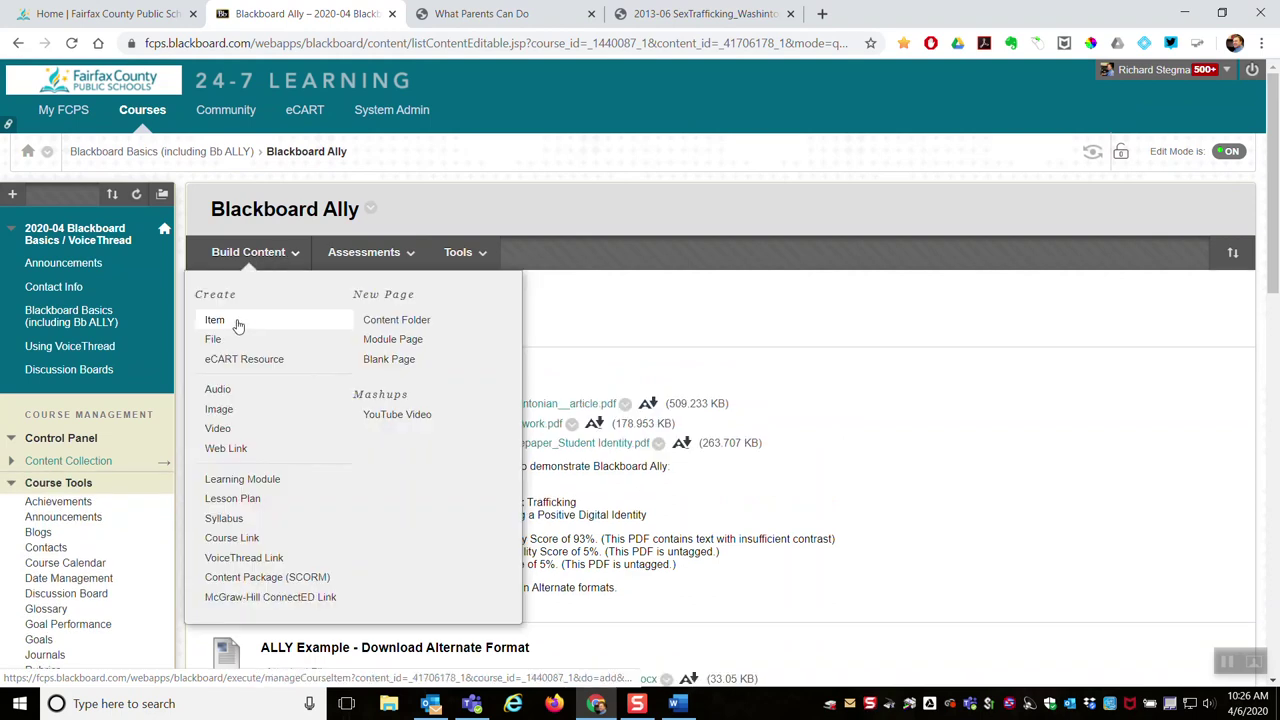